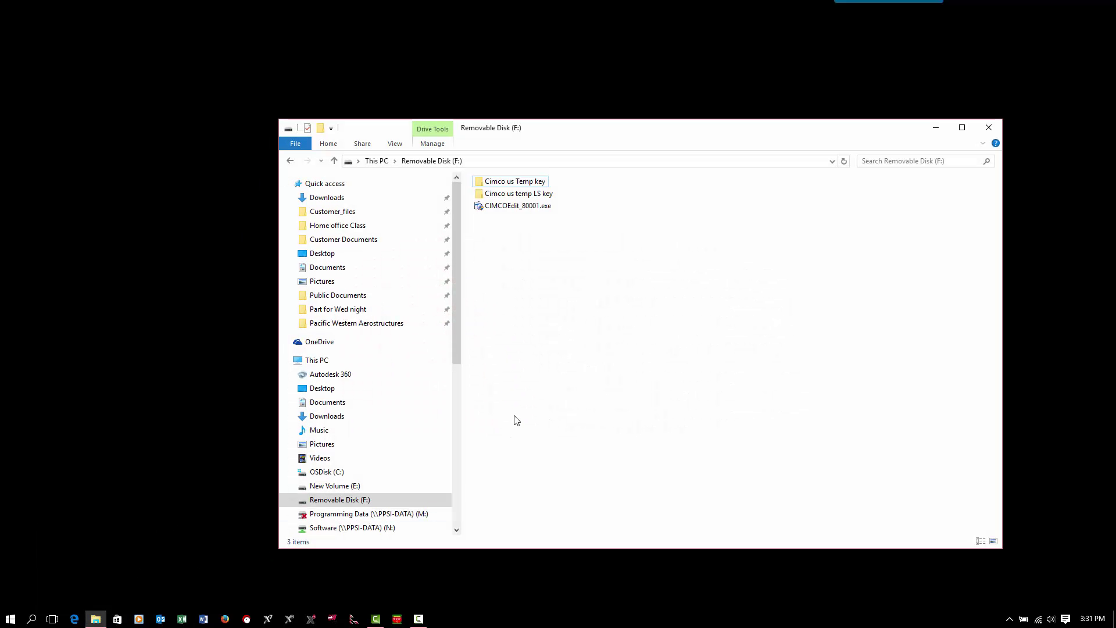
- Launch the CIMCO Edit installer in English and accept the licence agreement
left_click(514, 207)
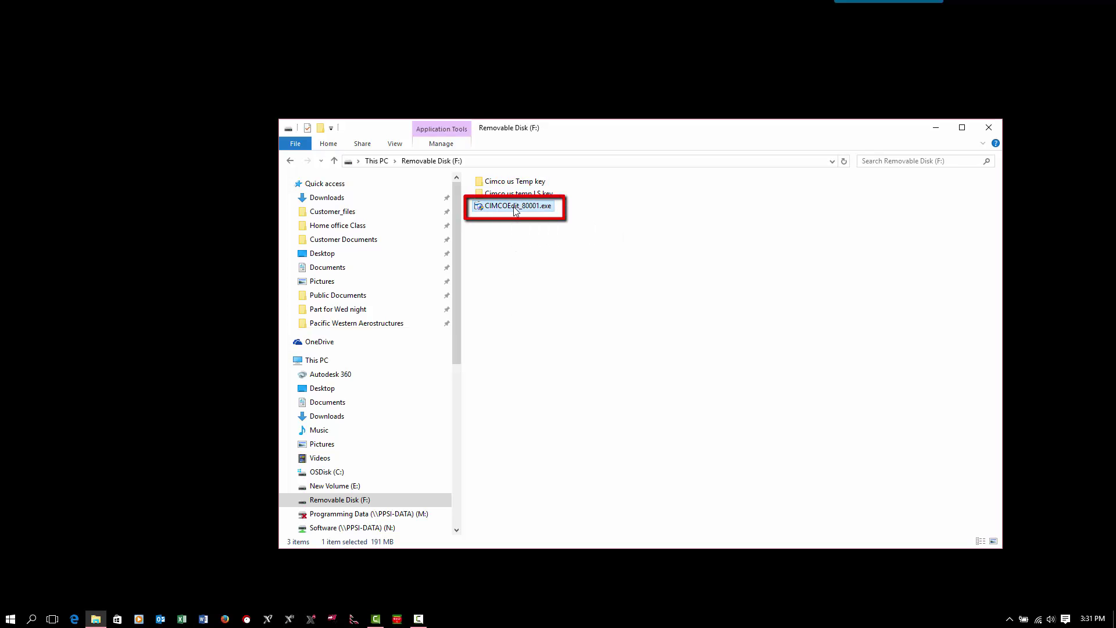
double_click(514, 207)
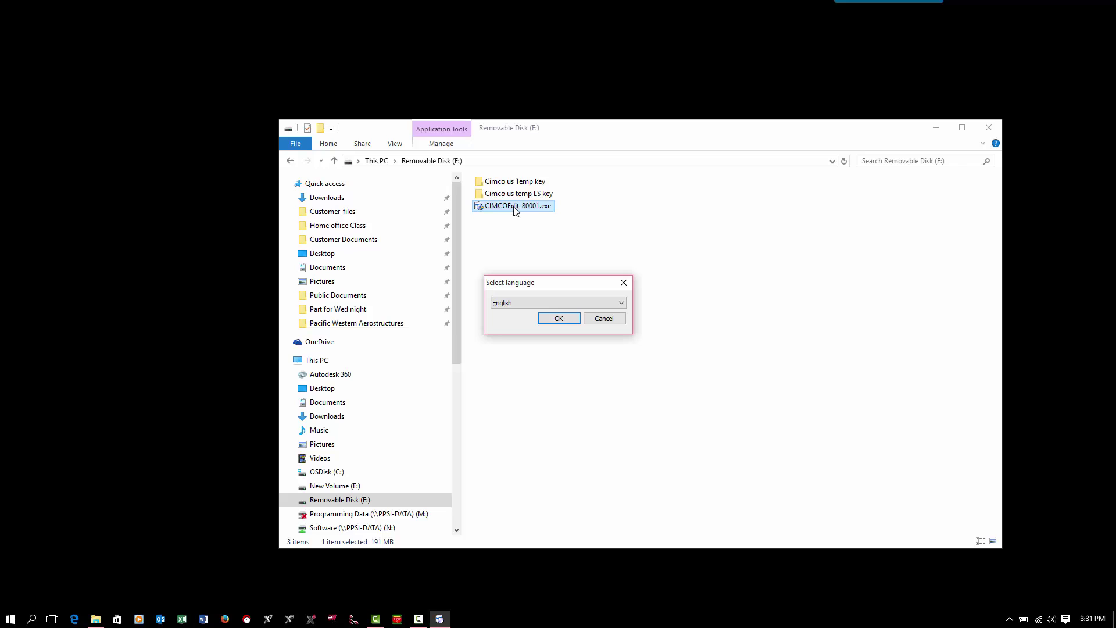
left_click(559, 319)
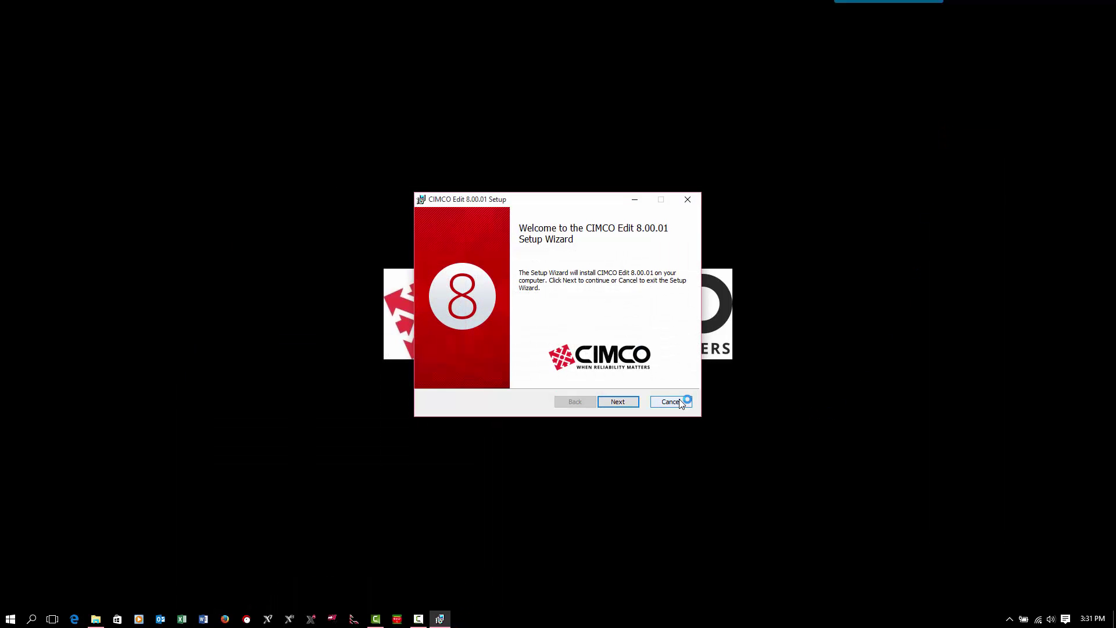
left_click(619, 400)
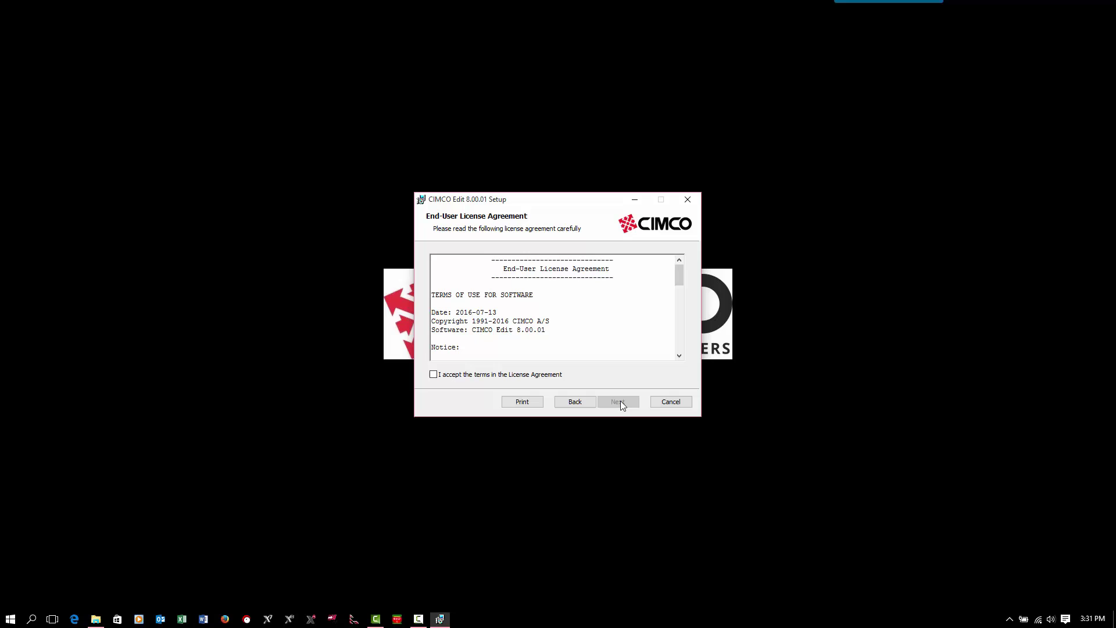
left_click(454, 376)
left_click(619, 403)
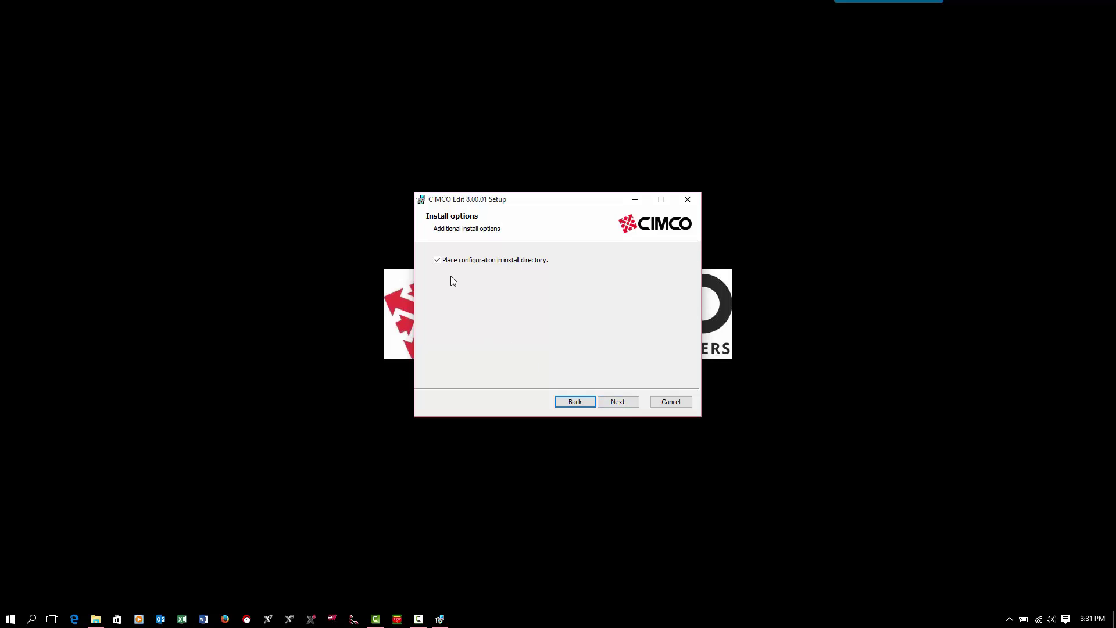
- Keep the default configuration folder and install CIMCO Edit 8.00.01 as a Typical setup
left_click(619, 404)
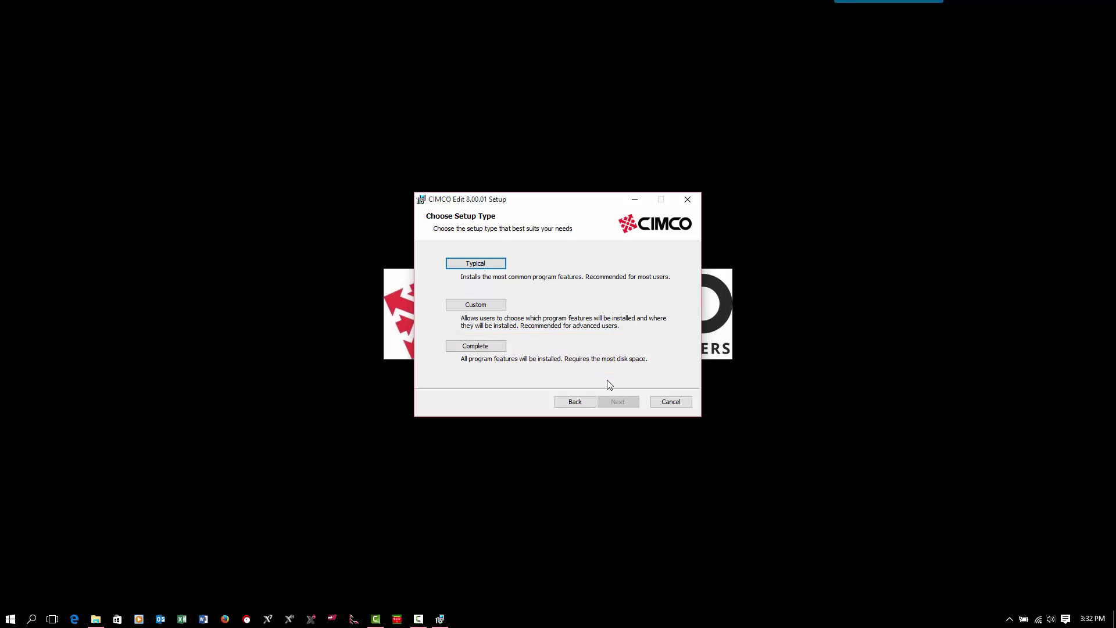
left_click(483, 263)
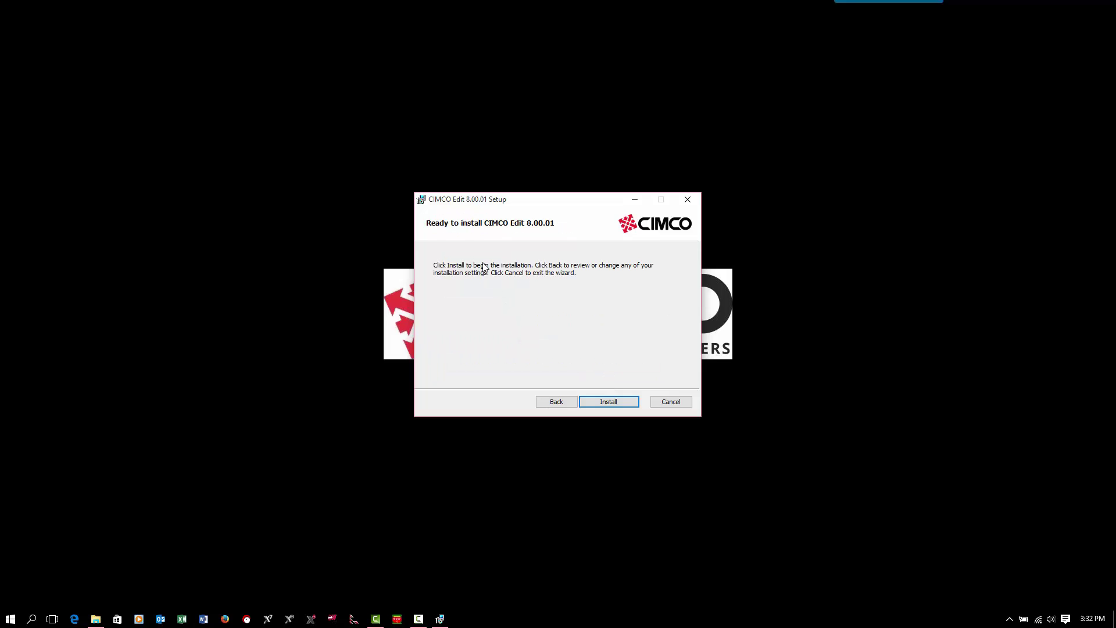
left_click(605, 405)
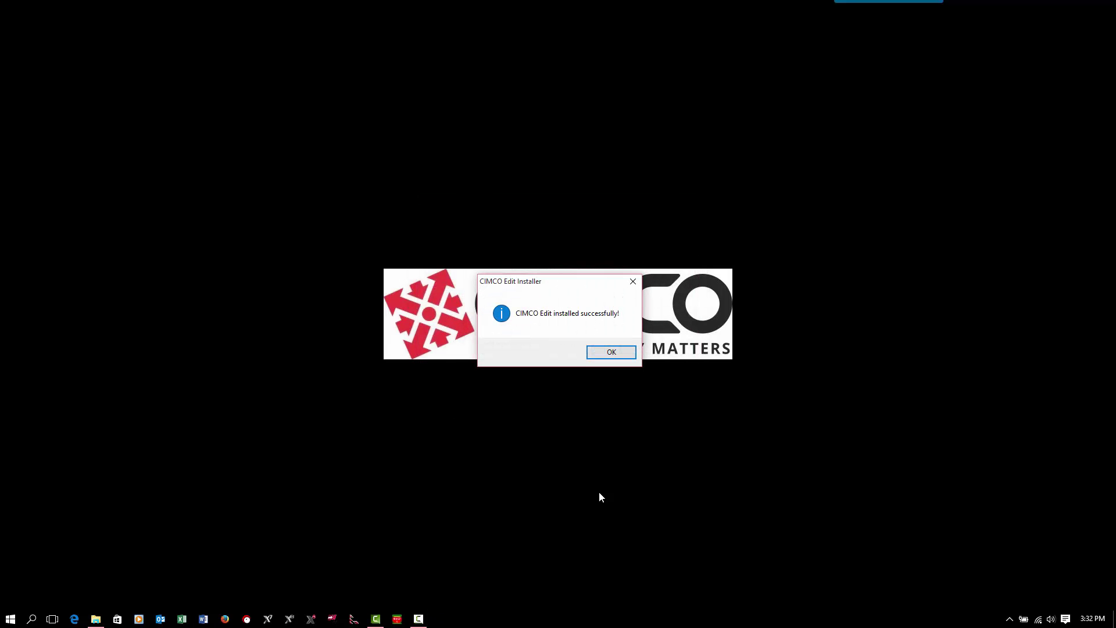
key("Return")
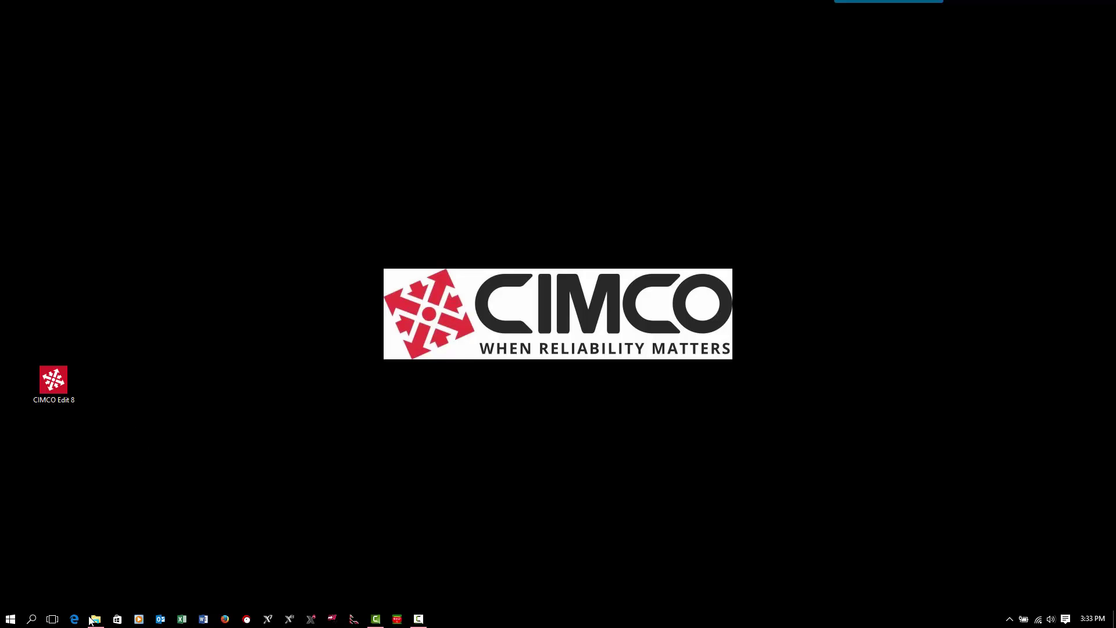
- Copy the .CimcoLicense file from F:\Cimco us Temp key
left_click(95, 619)
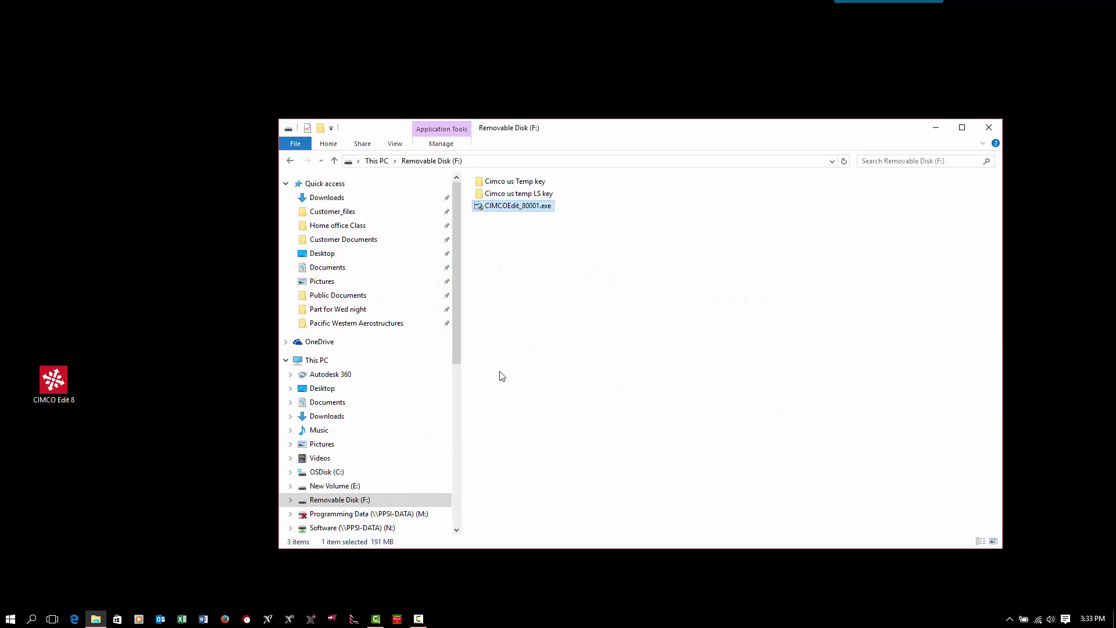
double_click(533, 183)
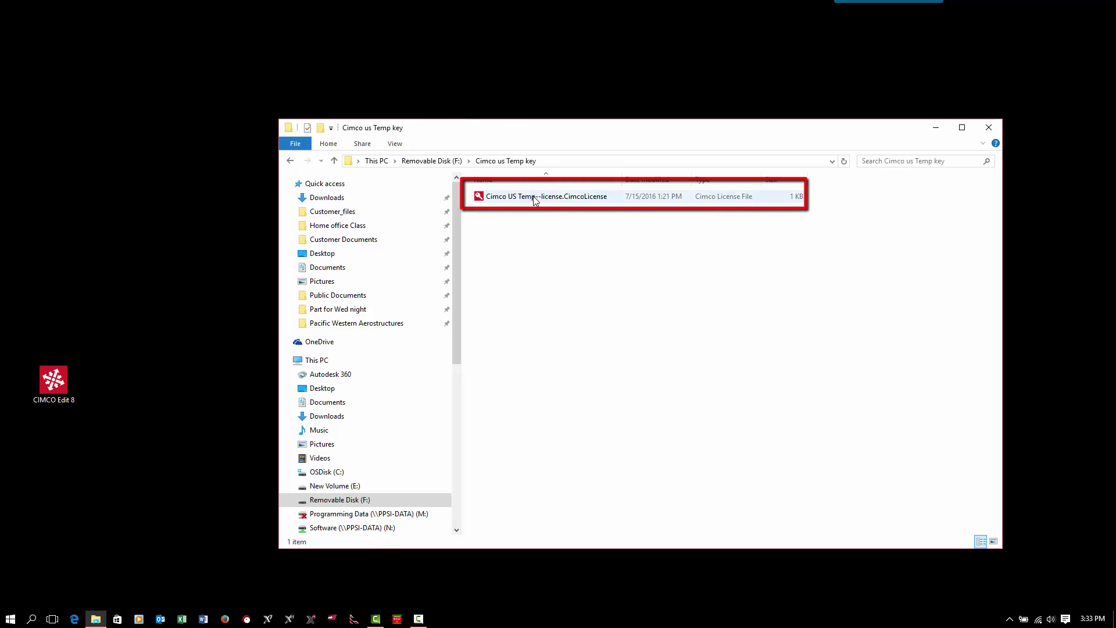
left_click(535, 200)
right_click(535, 200)
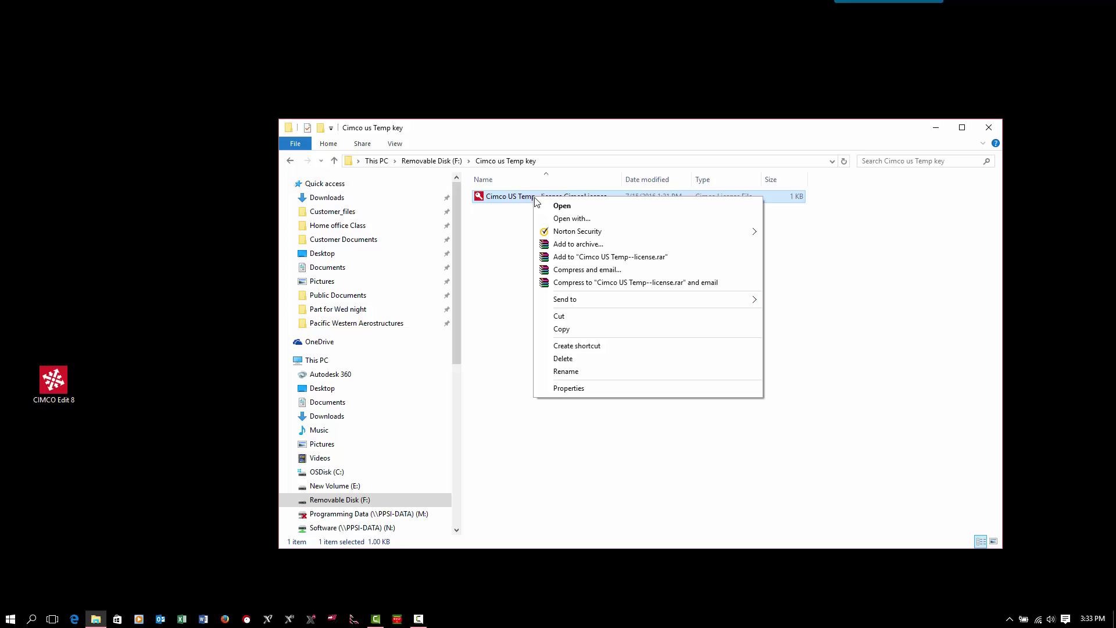
left_click(562, 329)
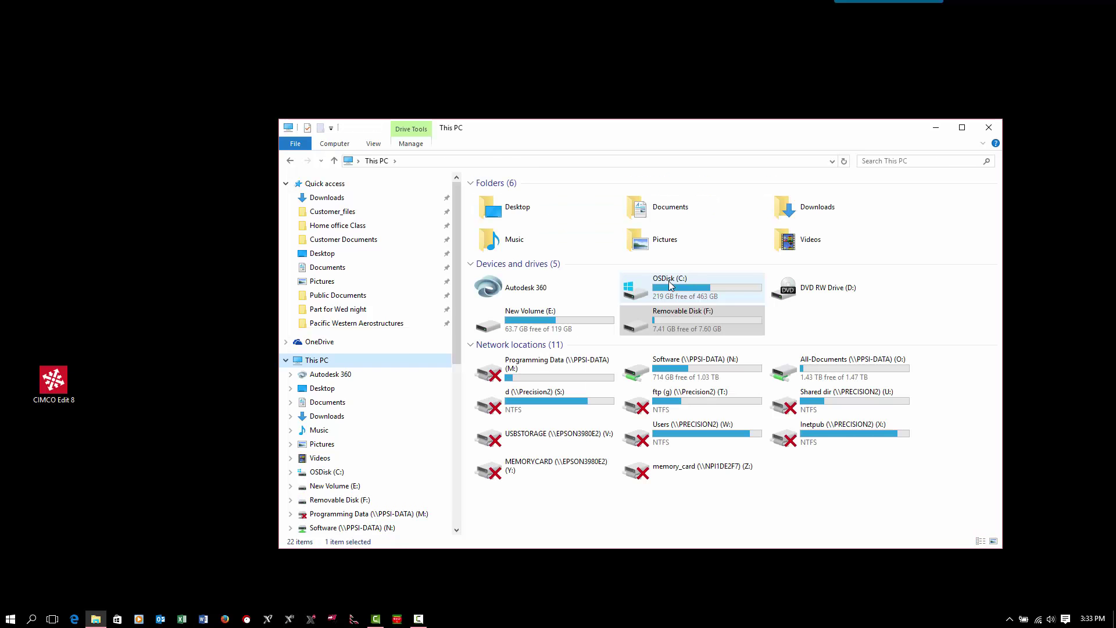
- Paste the licence file into C:\CIMCO\CIMCOEdit8 and launch CIMCO Edit 8
double_click(669, 281)
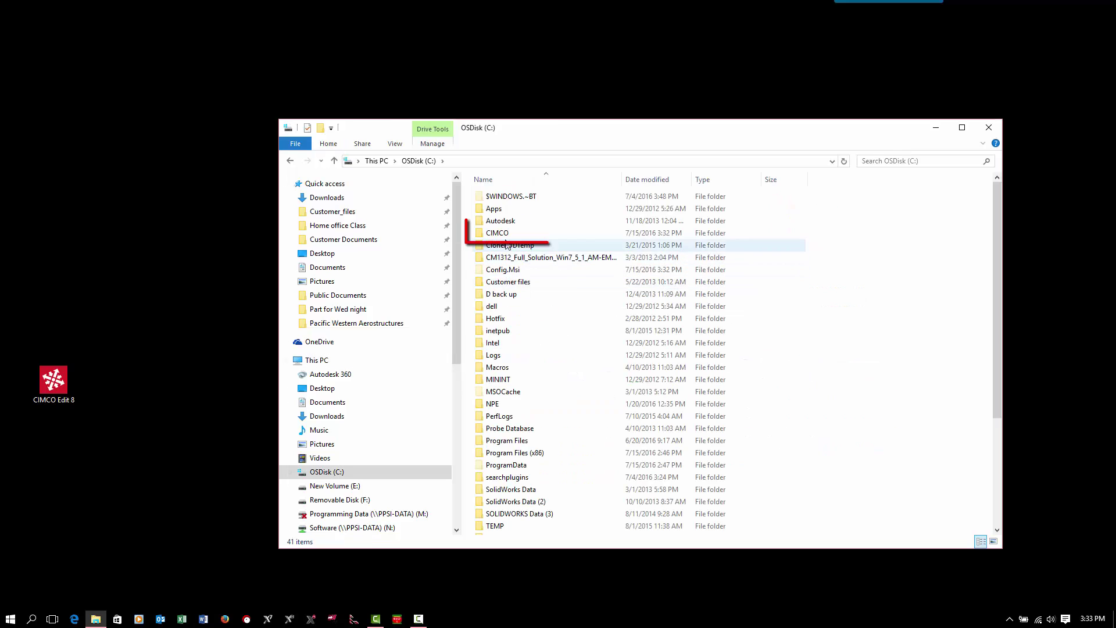
double_click(497, 234)
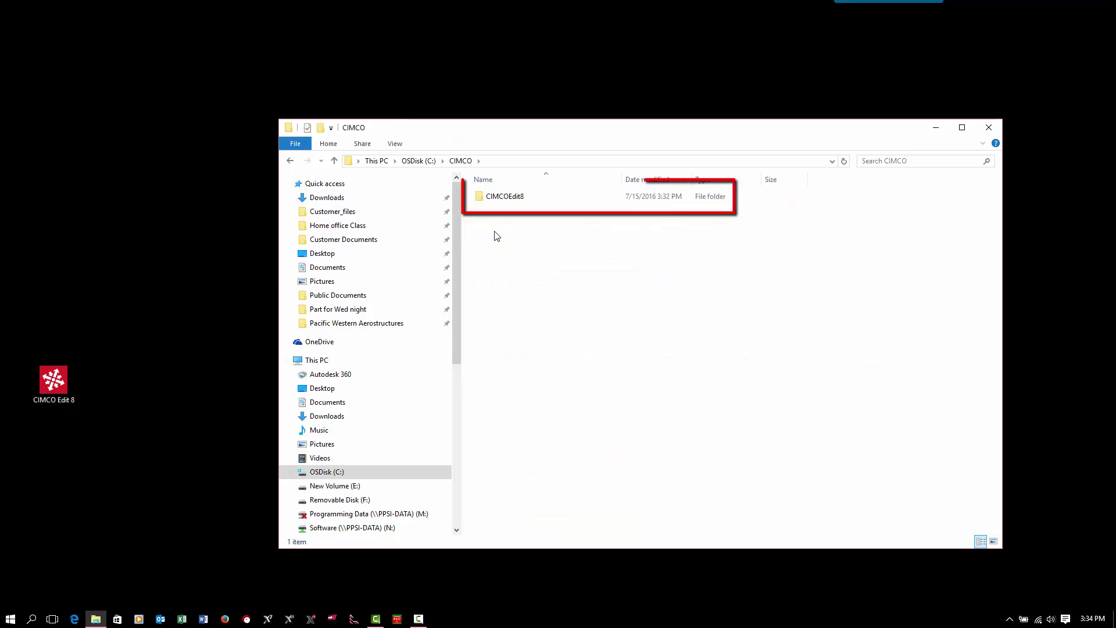
double_click(502, 199)
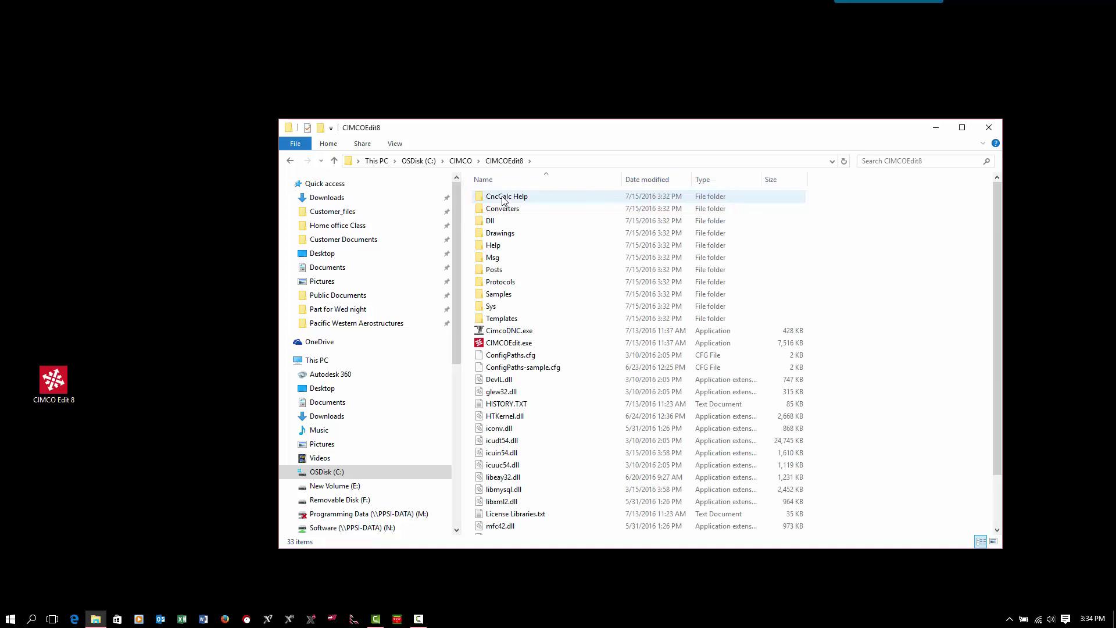
right_click(892, 330)
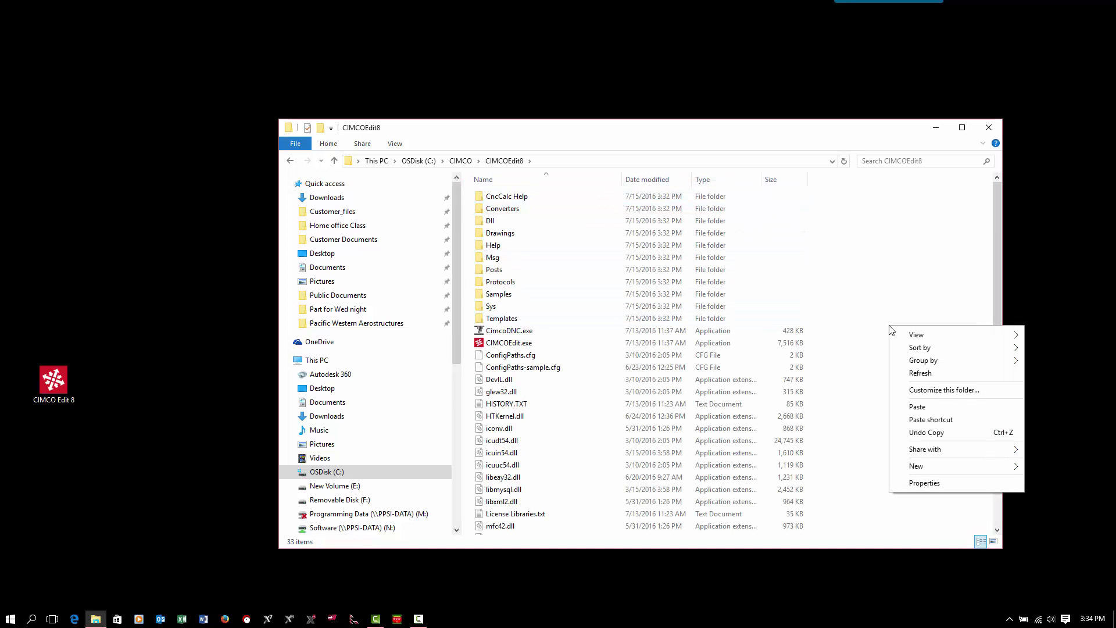
left_click(917, 407)
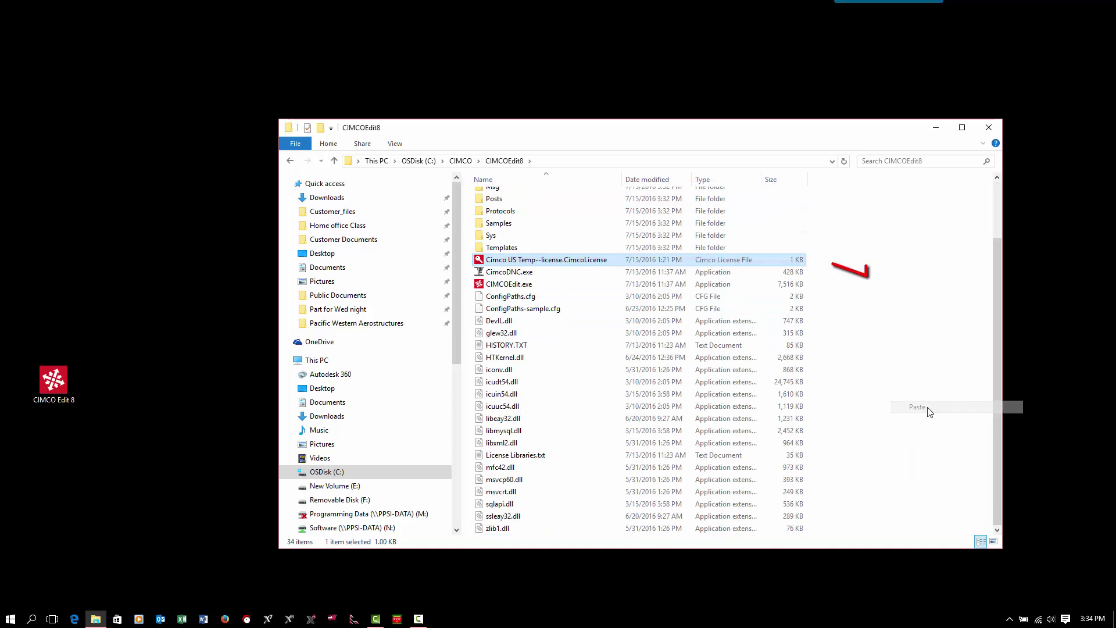
double_click(571, 266)
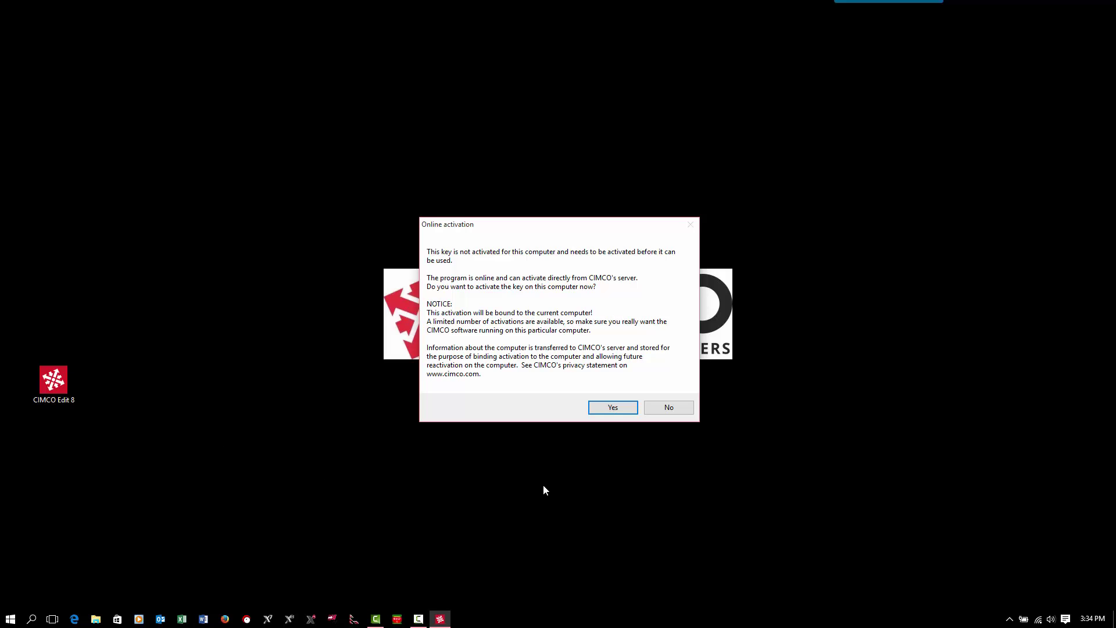
- Activate the Cimco US Temp key online and acknowledge the activation success message
left_click(606, 408)
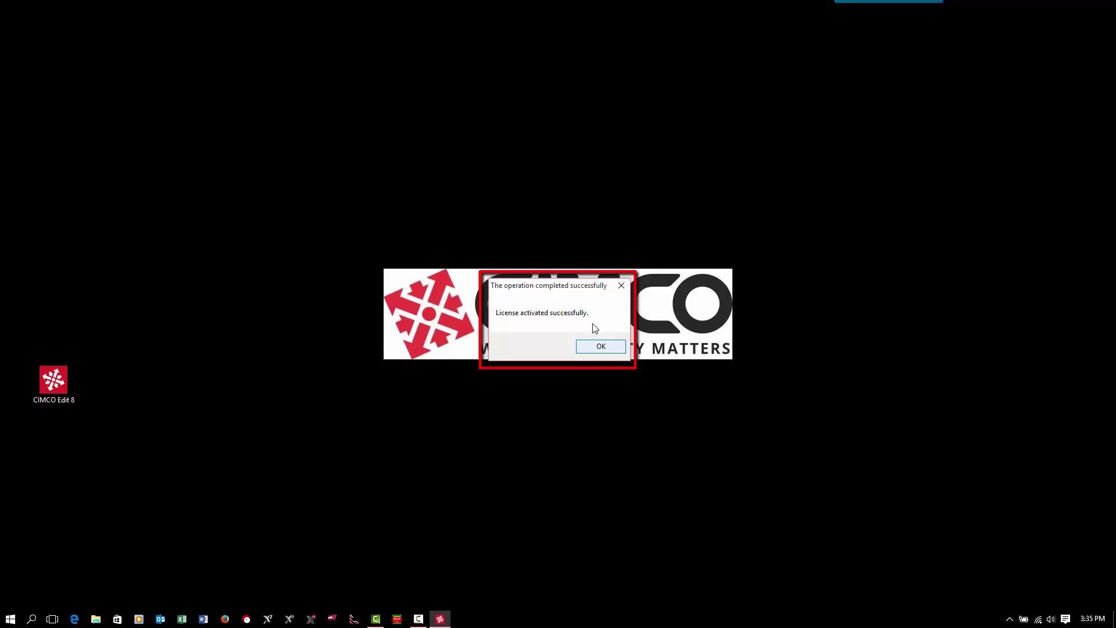
left_click_drag(593, 285, 613, 380)
left_click(613, 441)
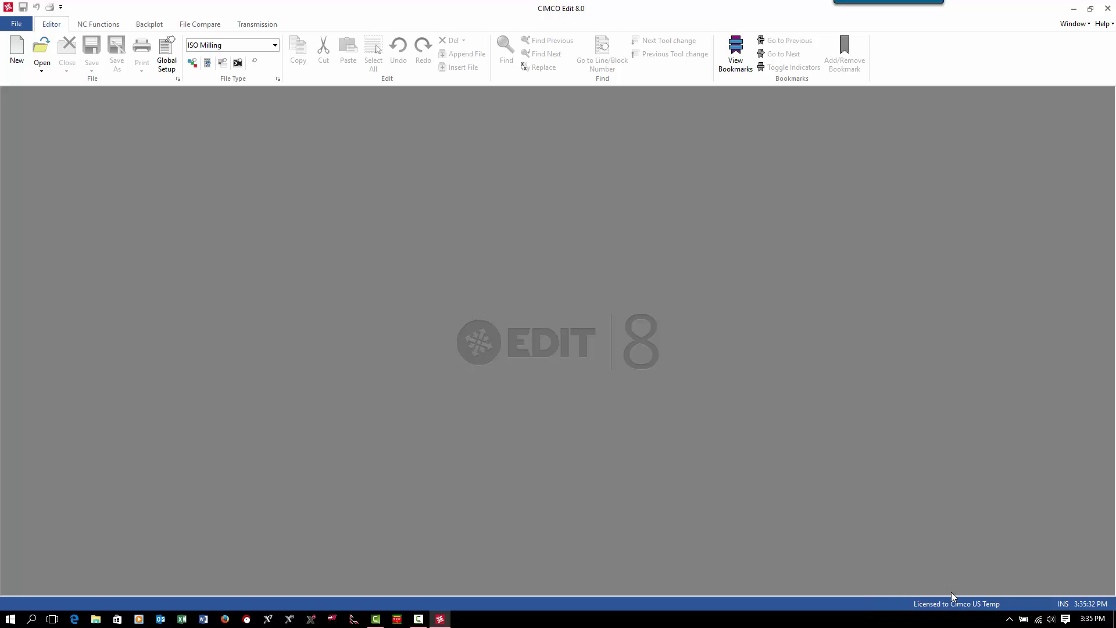
- Check Help > About shows the Cimco US Temp single-user licence, then close it
left_click(1107, 26)
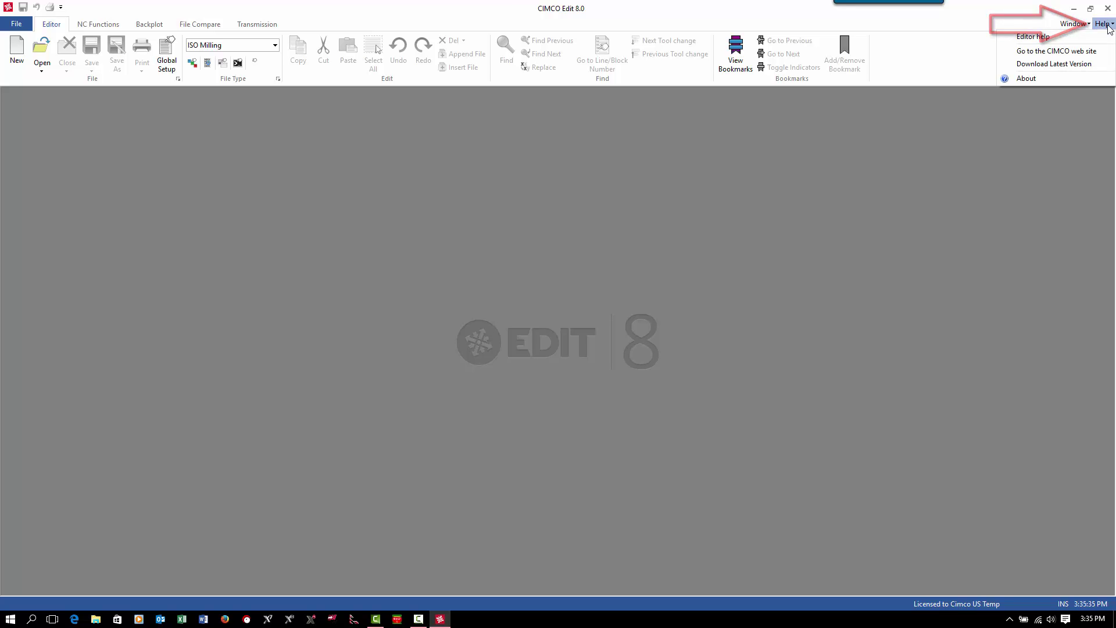
left_click(1055, 77)
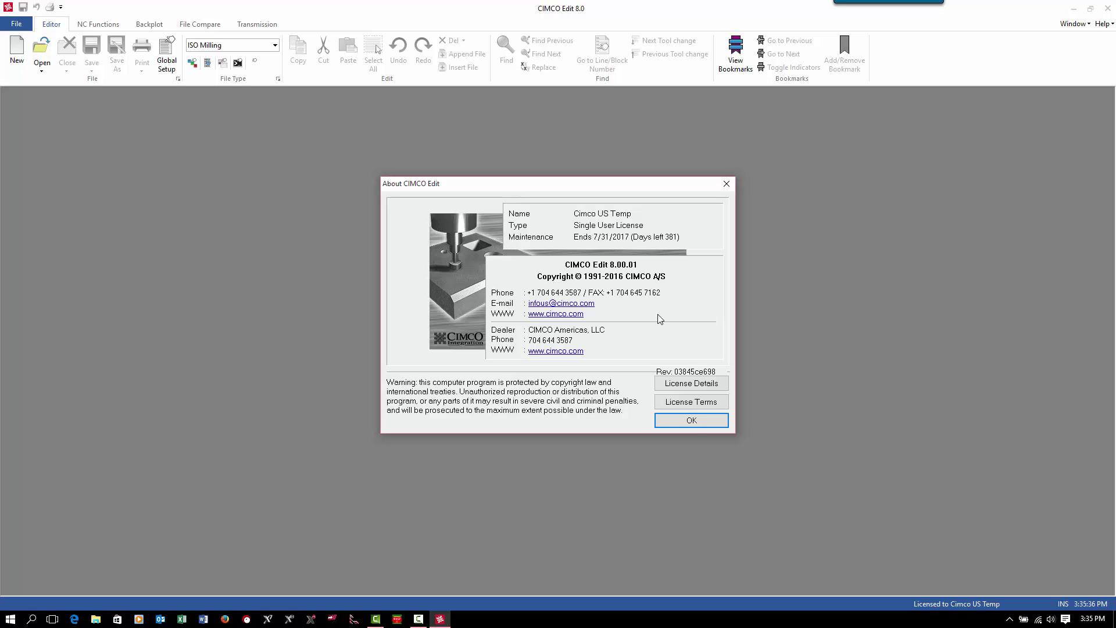
left_click(692, 422)
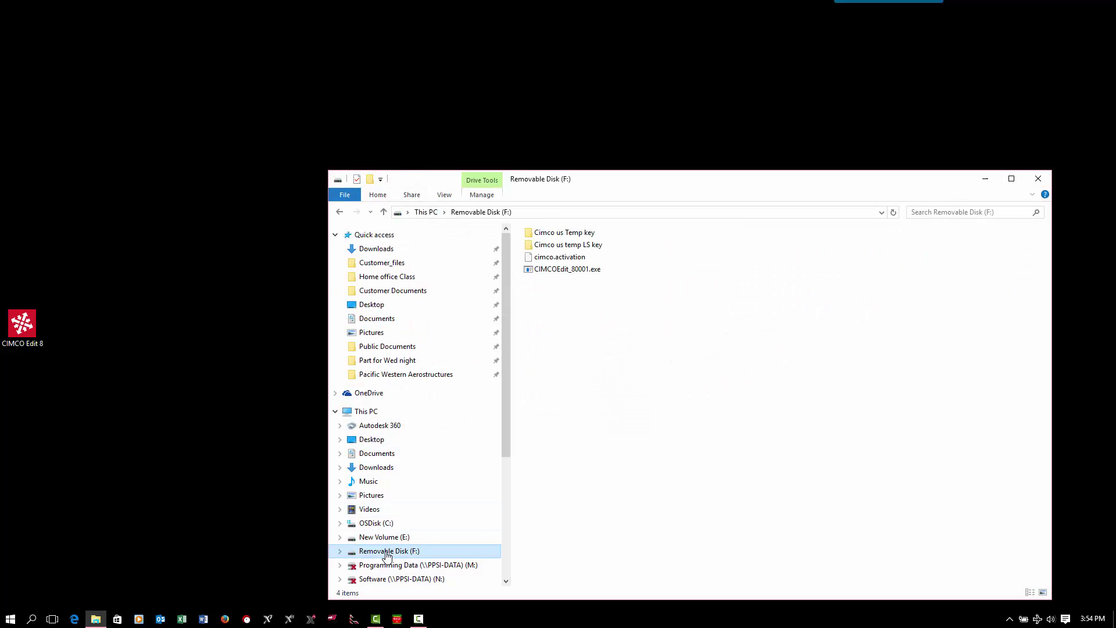
- Copy the licence file from F:\Cimco us Temp key again
double_click(566, 232)
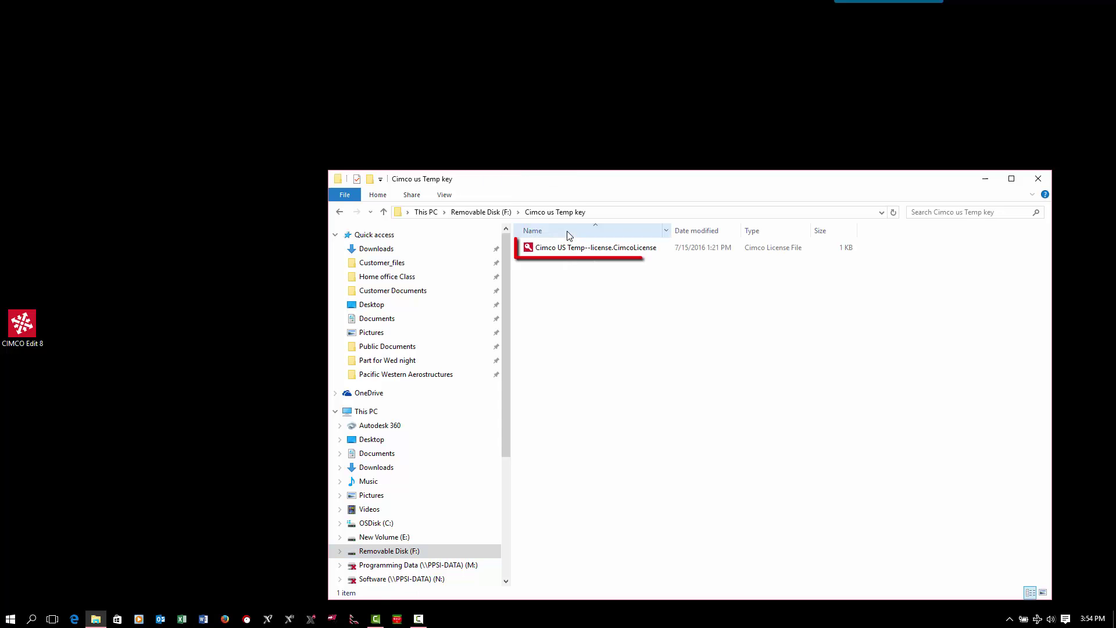
left_click(585, 249)
right_click(584, 251)
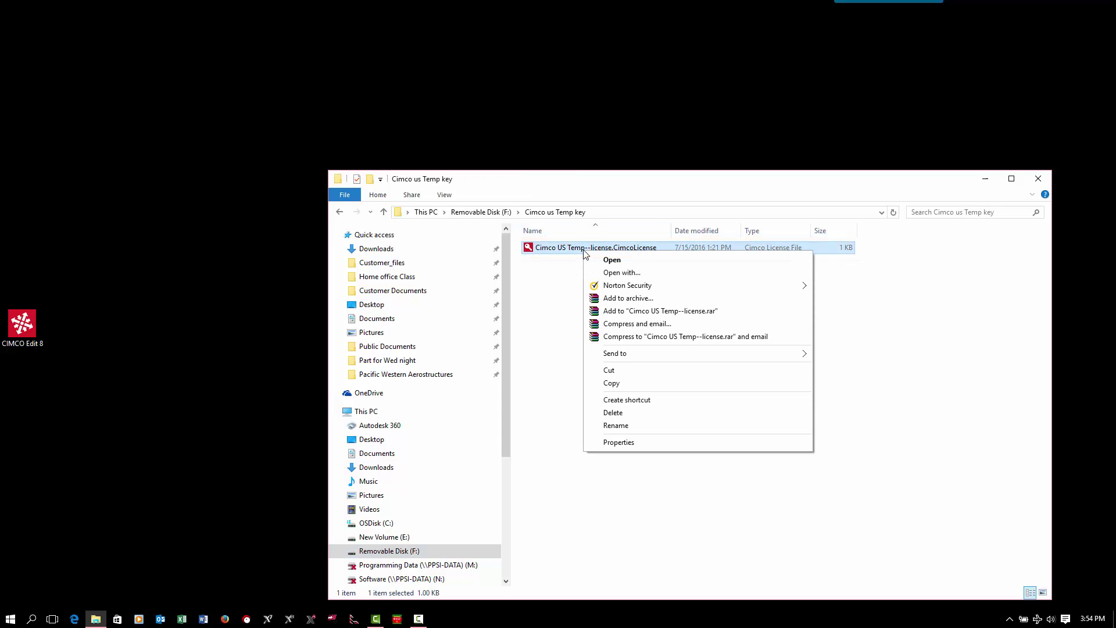
left_click(616, 386)
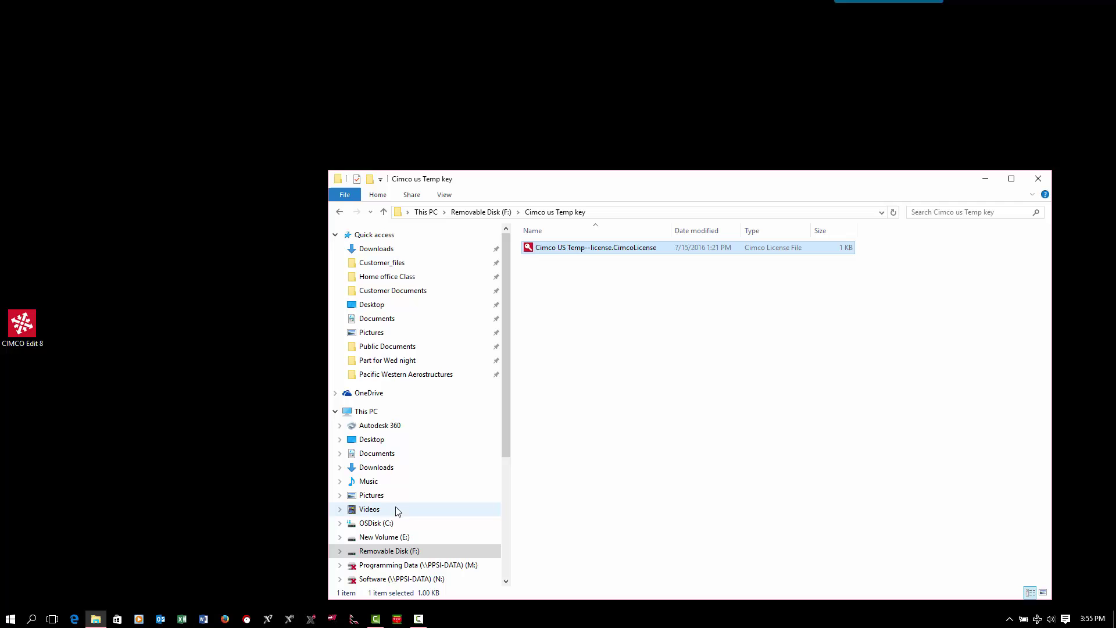
- Paste the licence file into C:\CIMCO\CIMCOEdit8
left_click(384, 522)
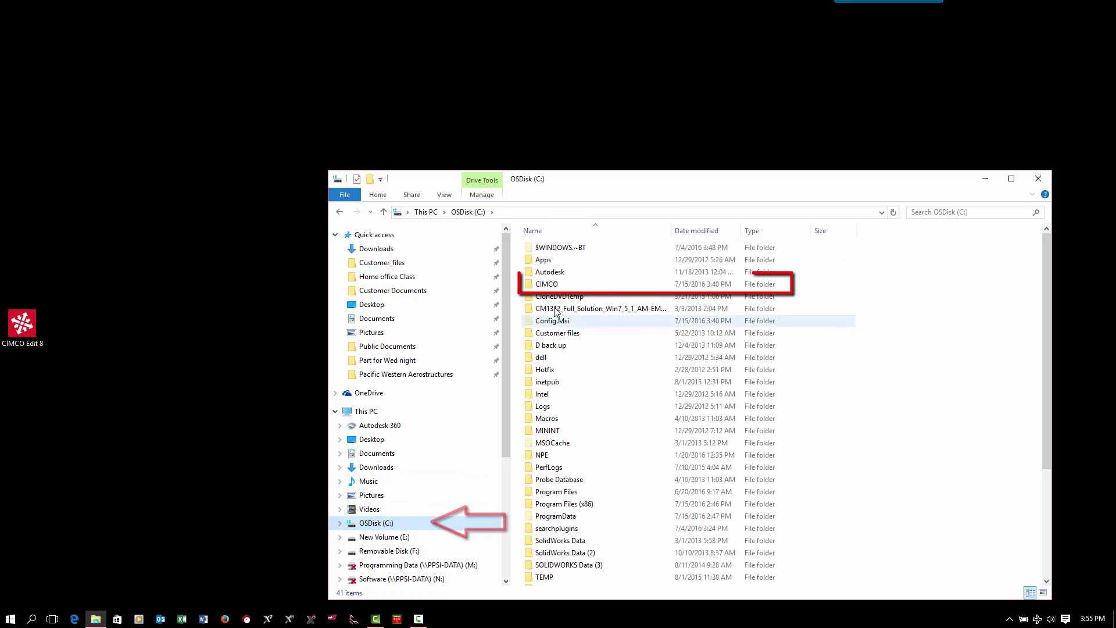
double_click(553, 285)
double_click(555, 247)
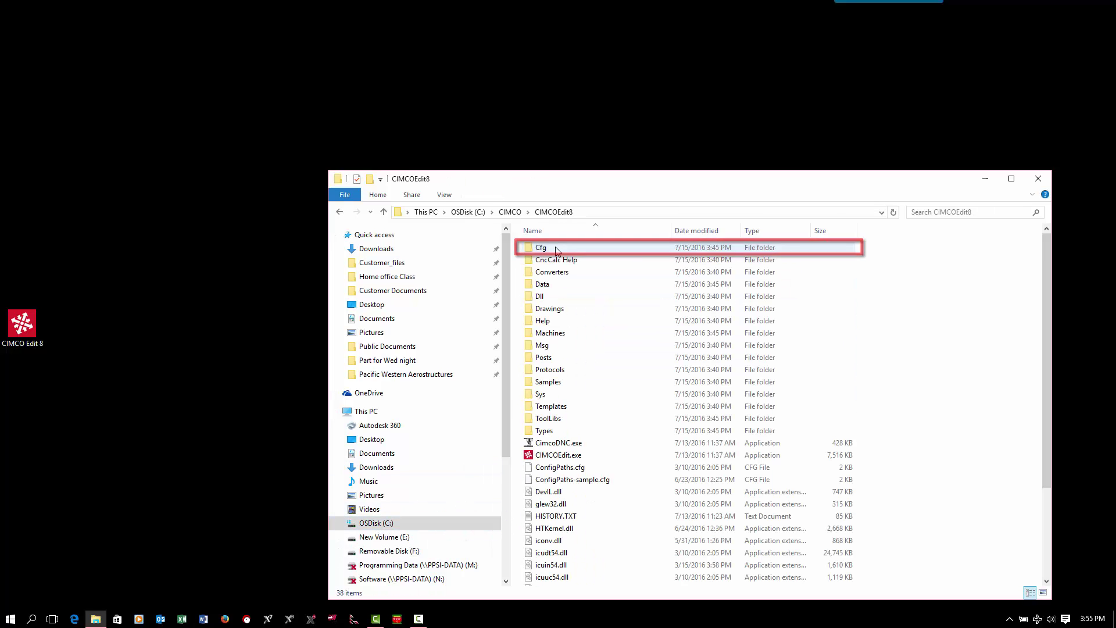
right_click(941, 380)
left_click(968, 460)
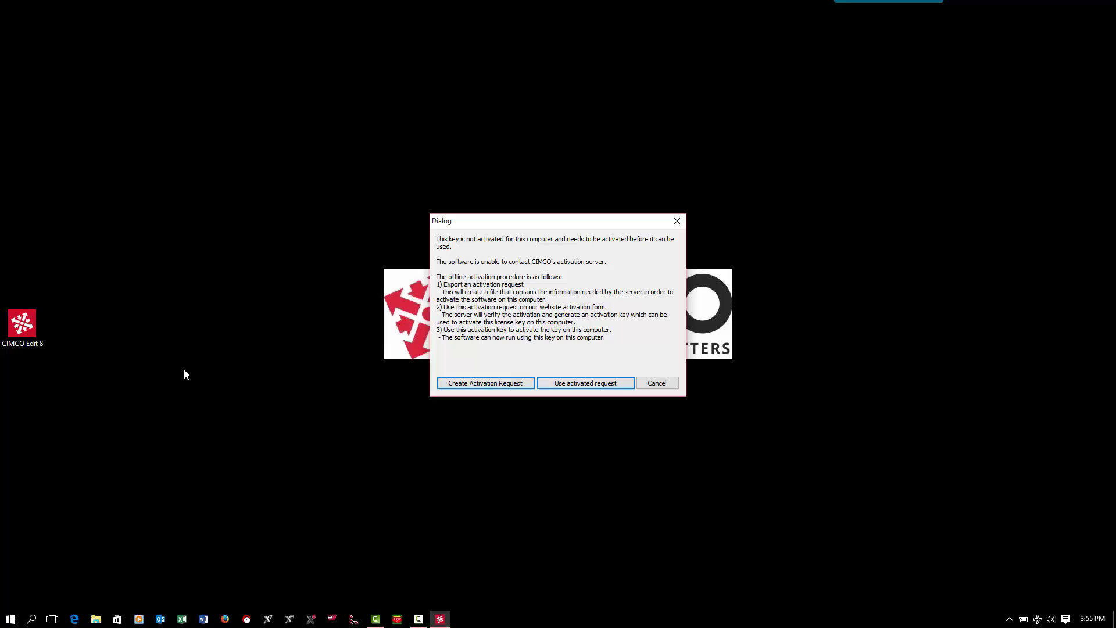
- Save the offline activation request as 'cimco' on Removable Disk (F:)
left_click(466, 386)
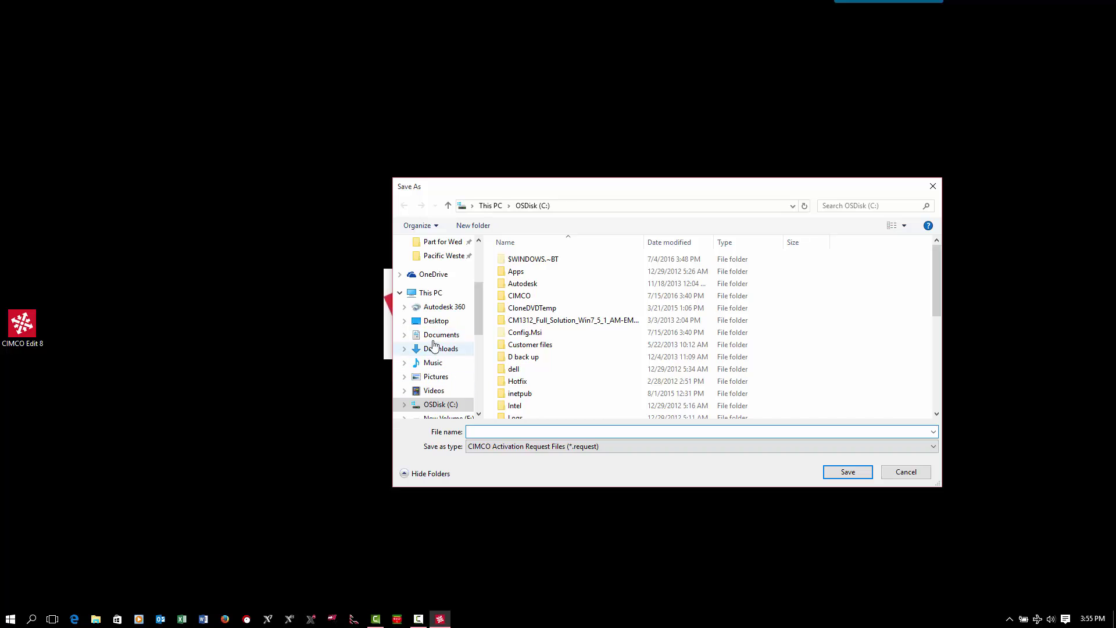
left_click_drag(479, 311, 476, 329)
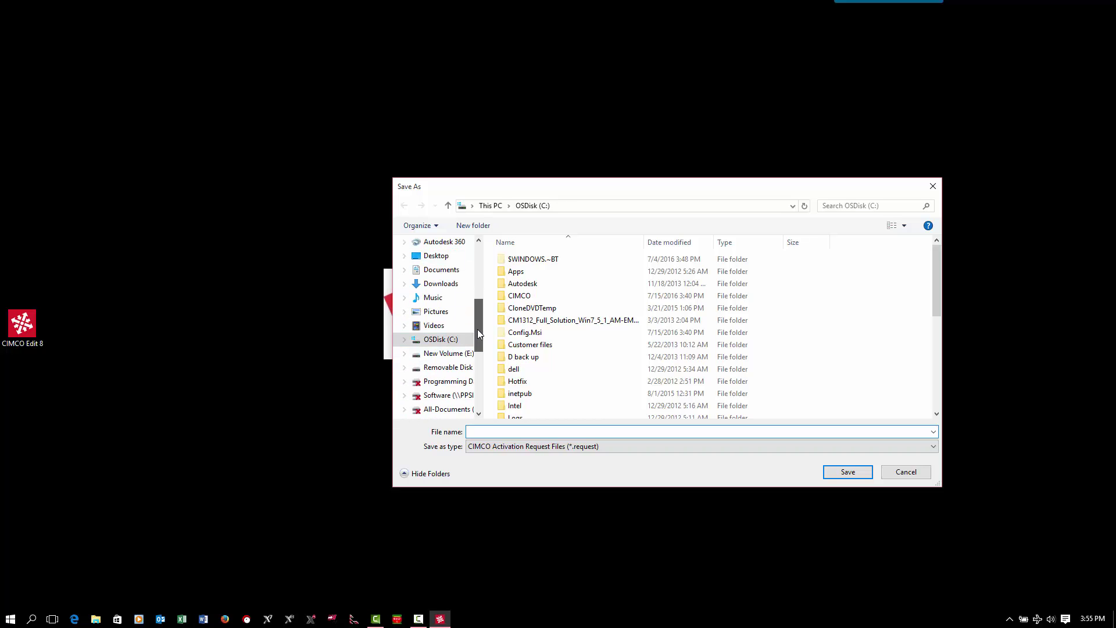
left_click(453, 370)
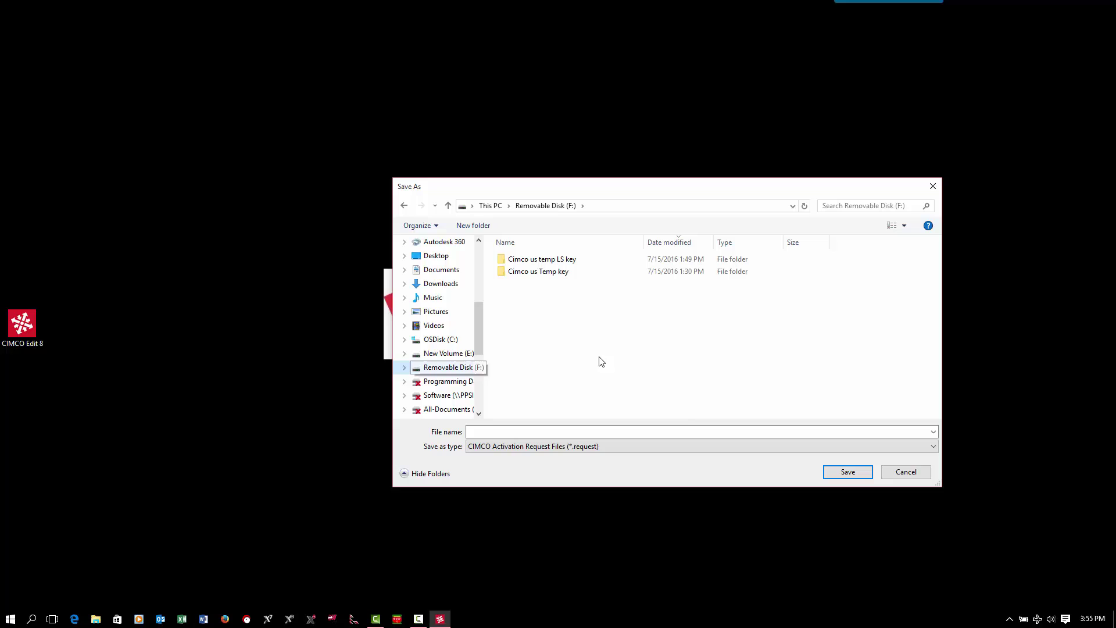
left_click(676, 430)
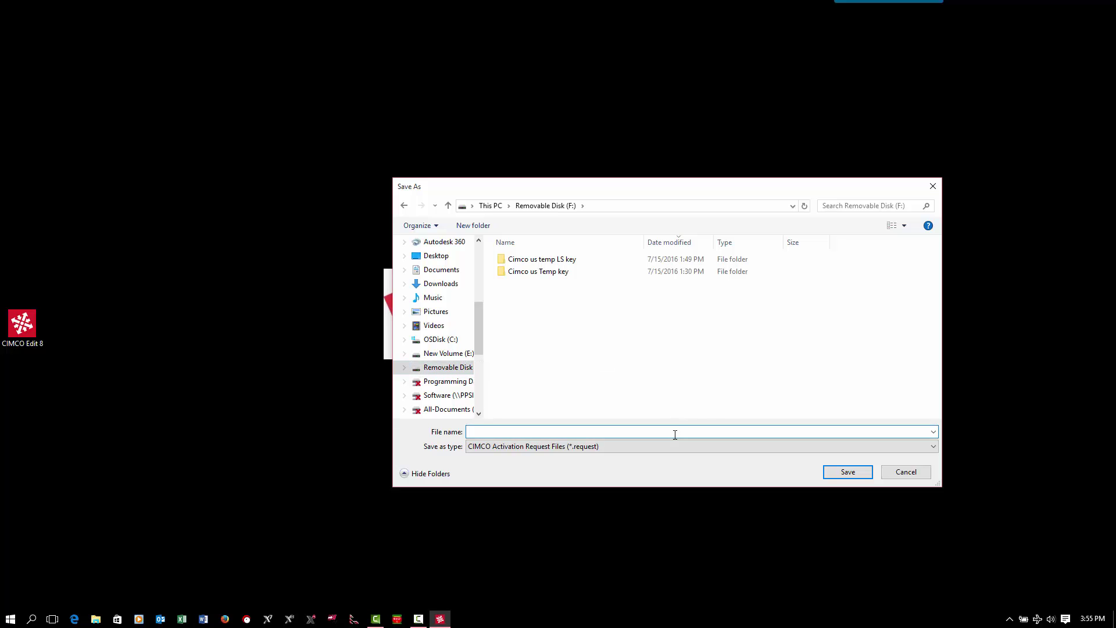
type("cimco")
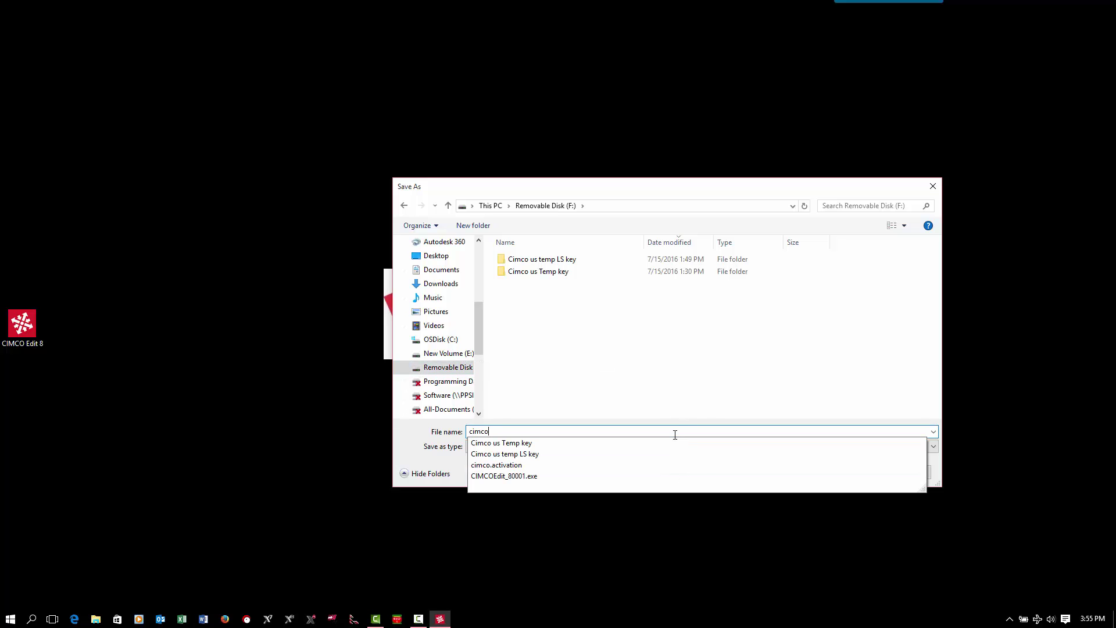
left_click(737, 401)
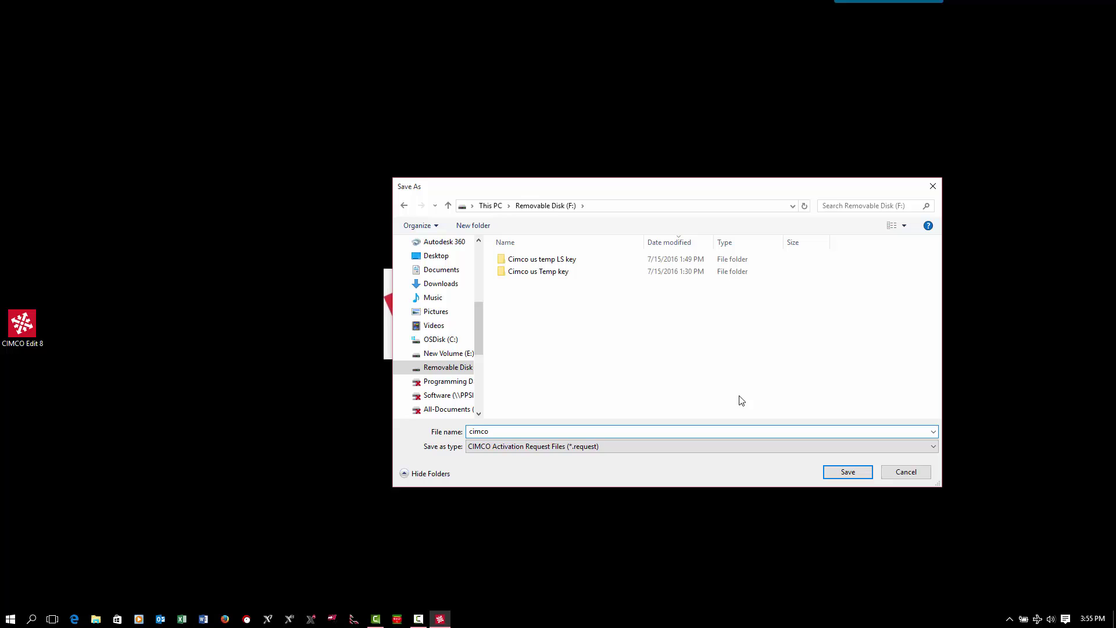
left_click(830, 472)
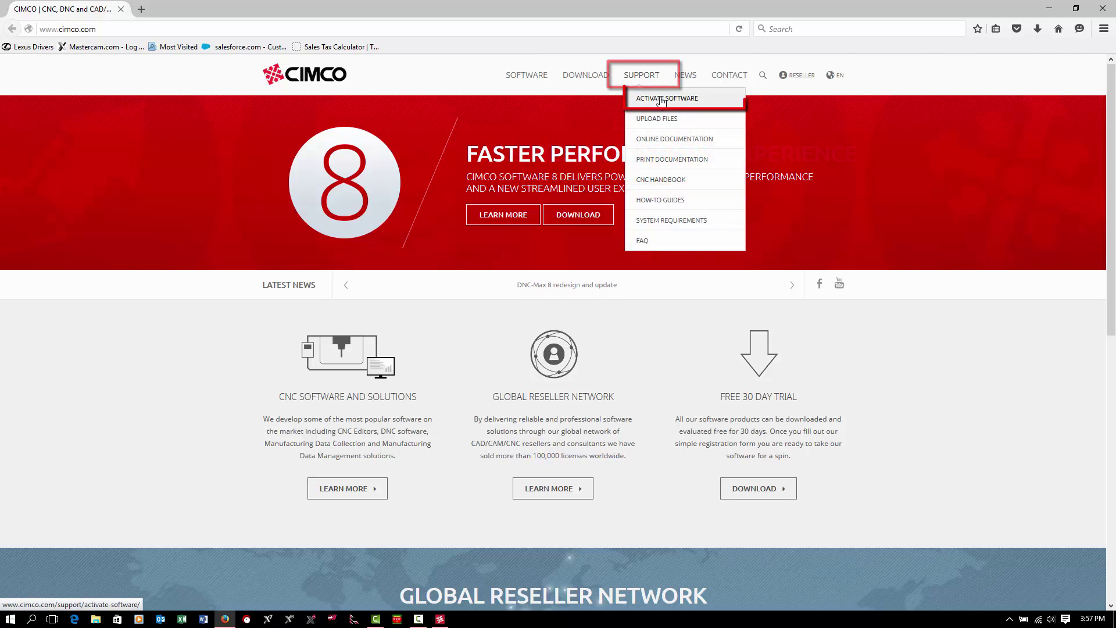
- On cimco.com's Activate Software page, attach cimco.request from Removable Disk (F:)
left_click(662, 100)
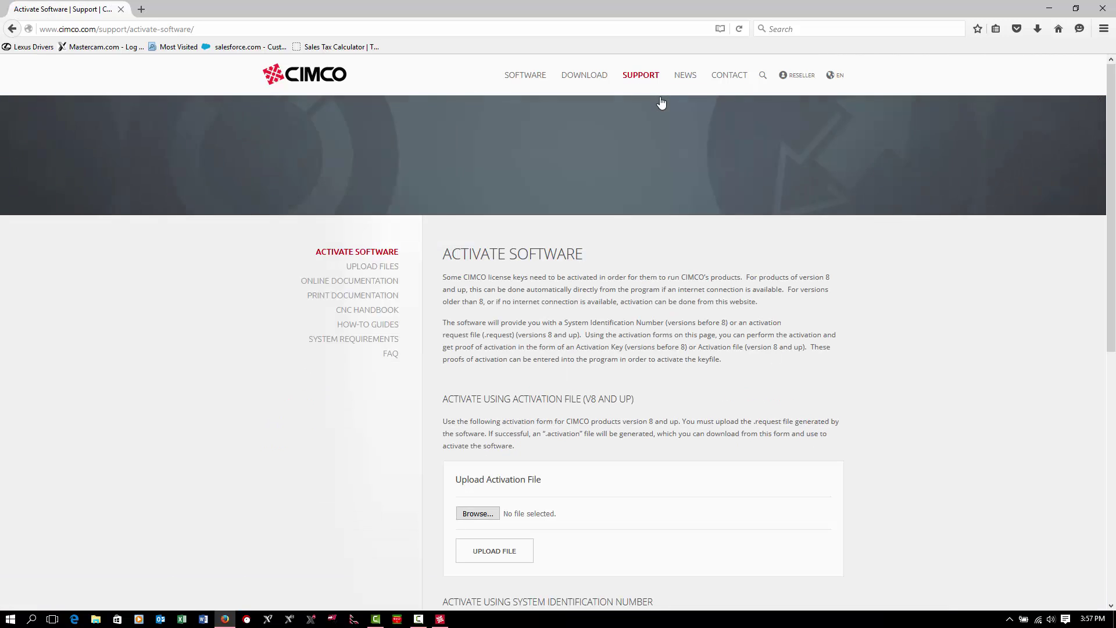
scroll(658, 395, "down", 2)
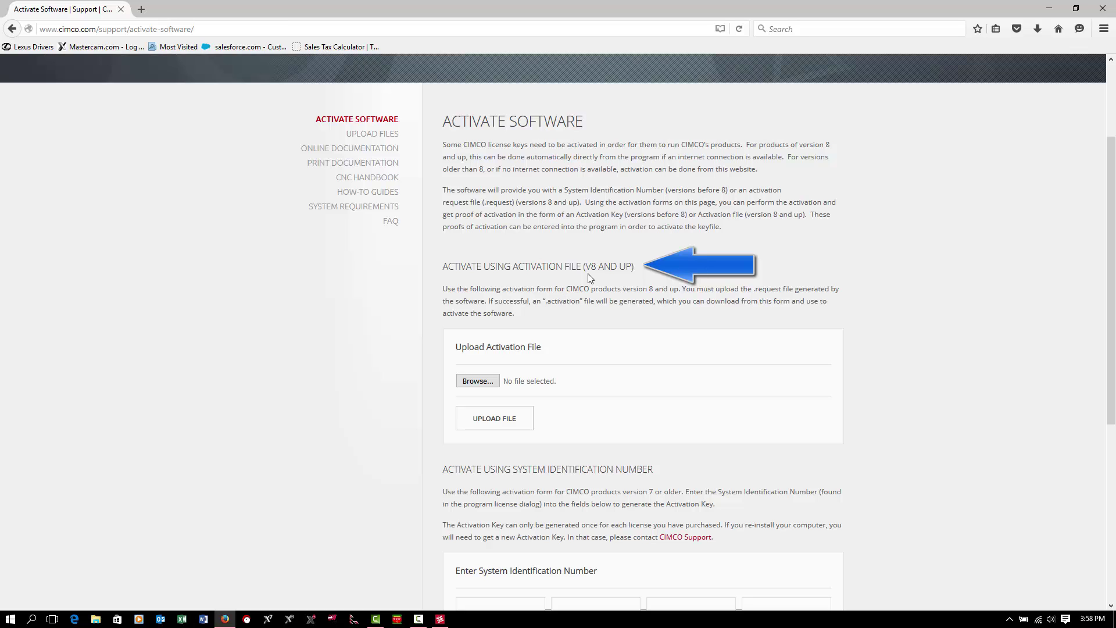
left_click(483, 384)
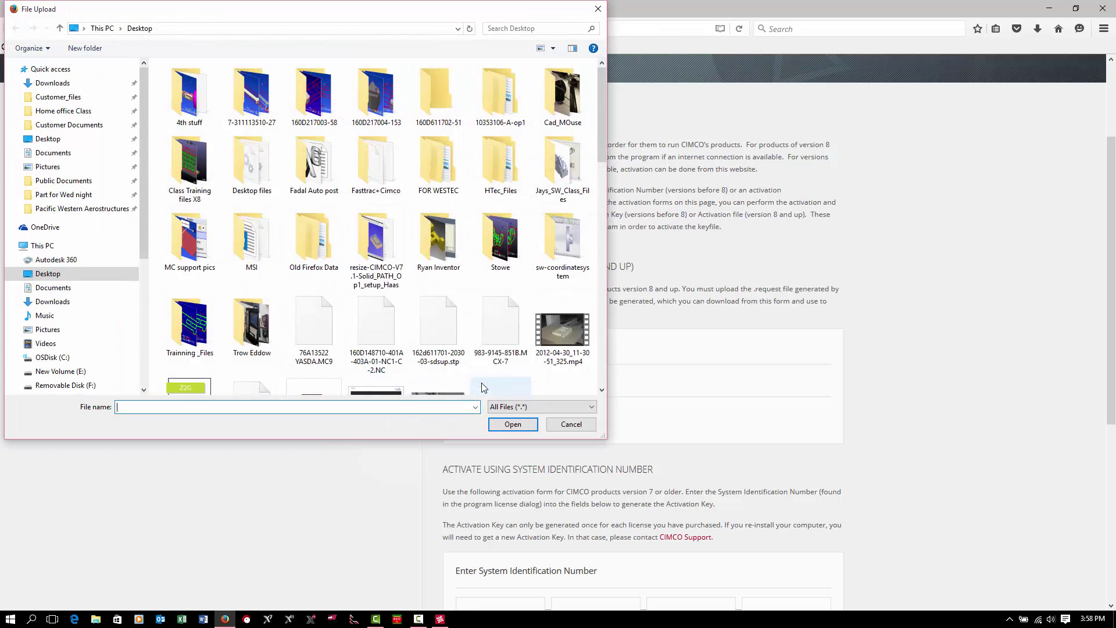
left_click(61, 386)
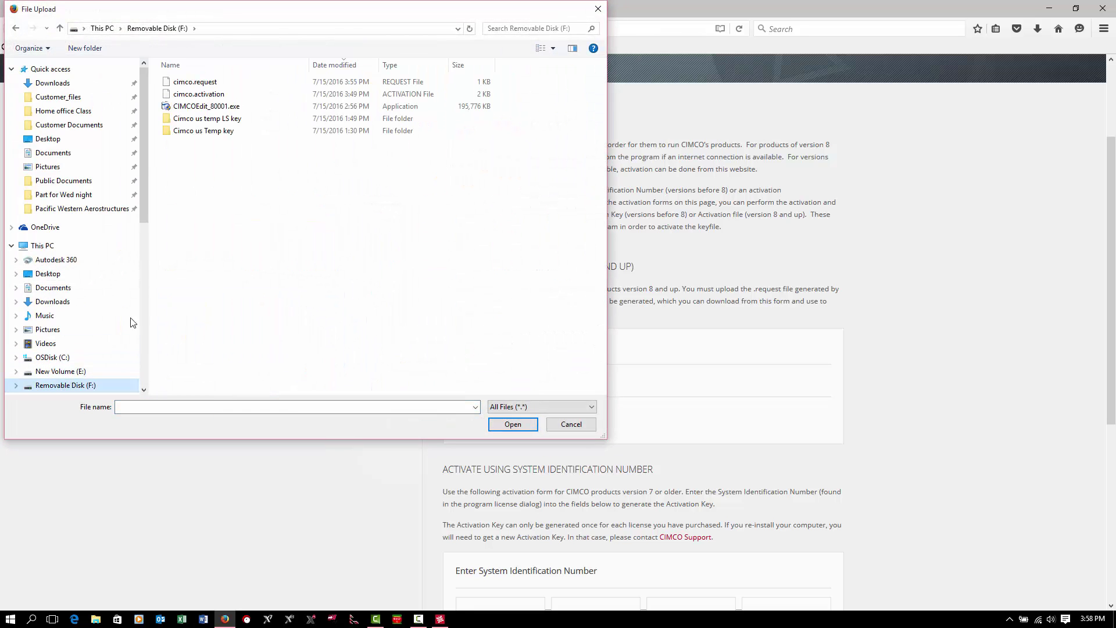
left_click(194, 82)
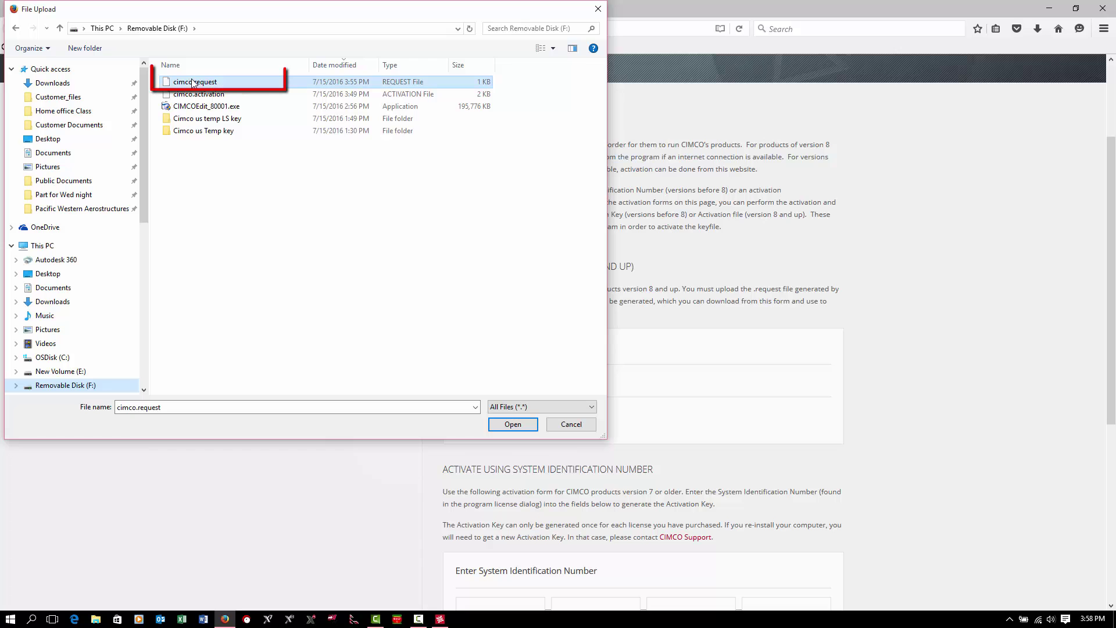
left_click(506, 426)
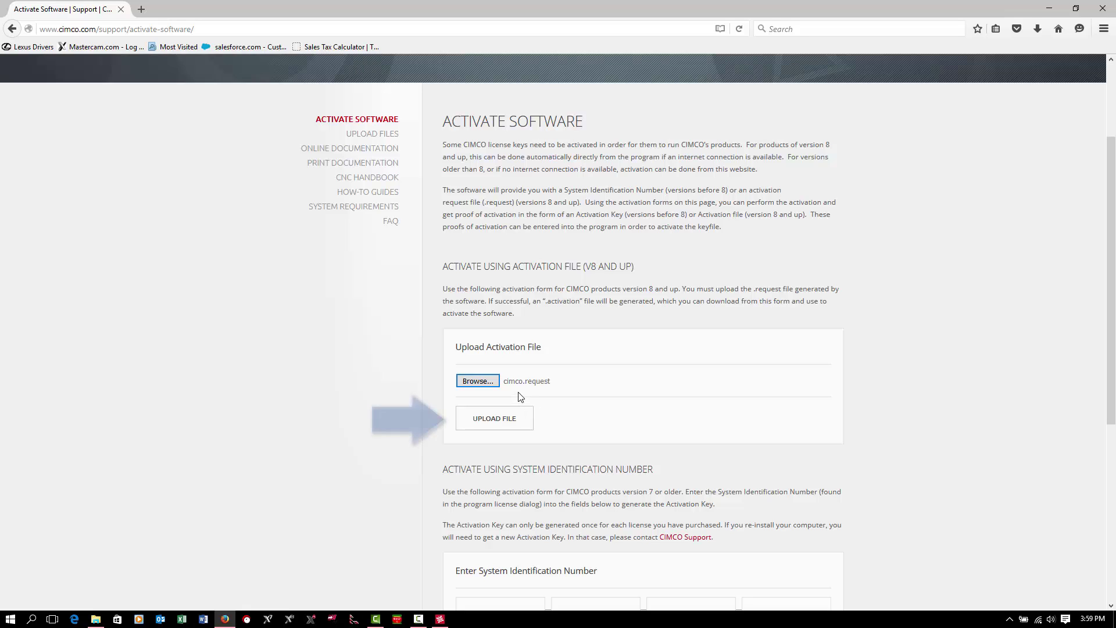
- Upload the request and save the generated cimco.activation to Removable Disk (F:)
left_click(514, 418)
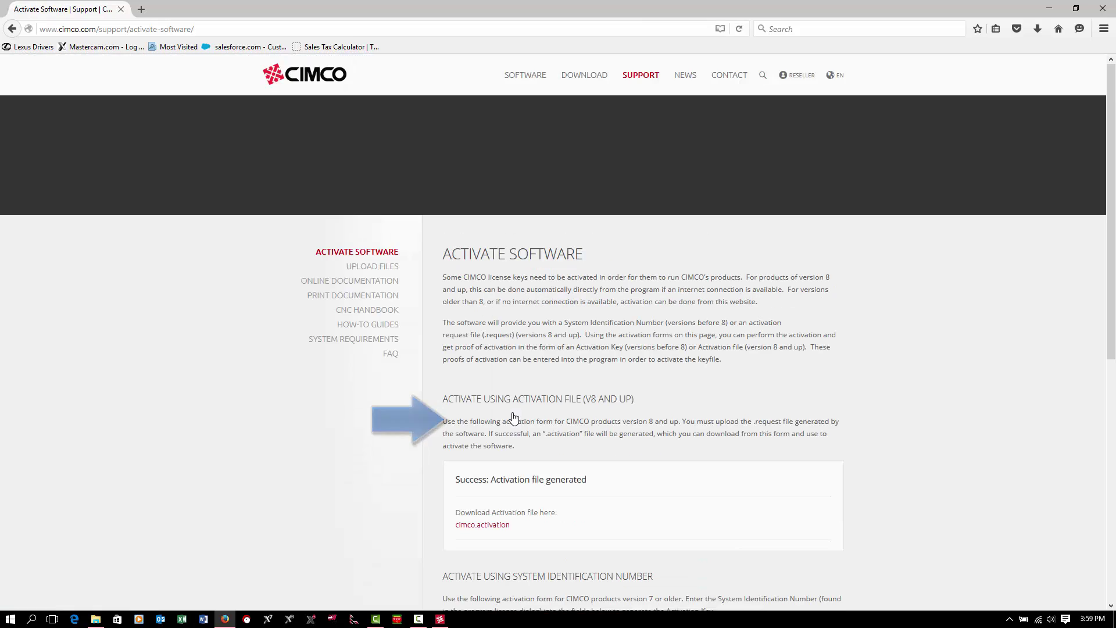
scroll(585, 443, "down", 3)
scroll(586, 444, "down", 1)
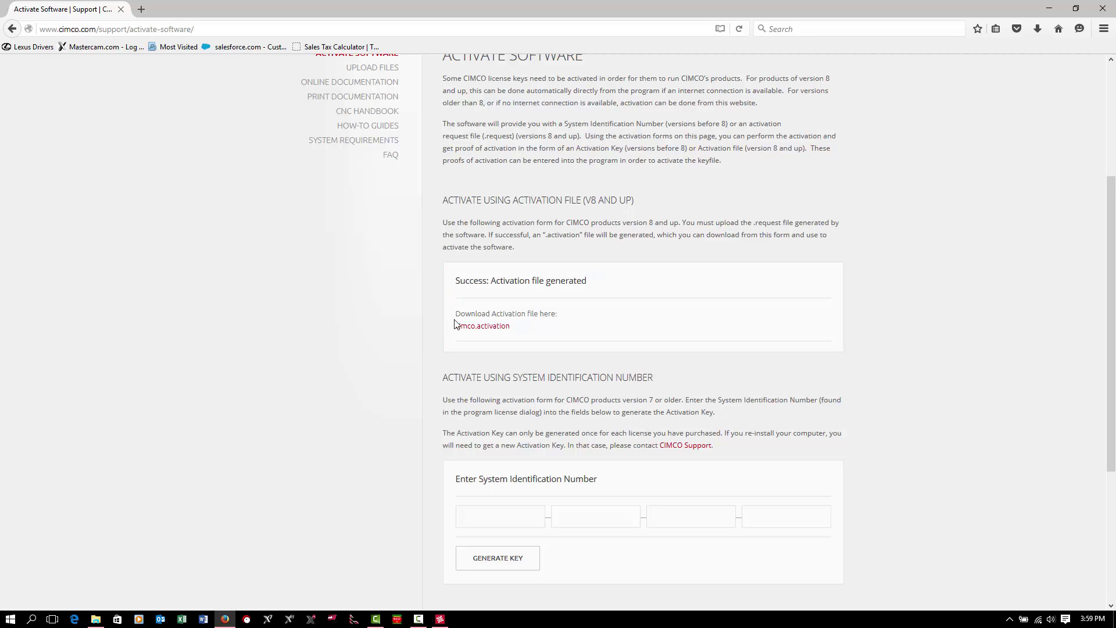
left_click(473, 330)
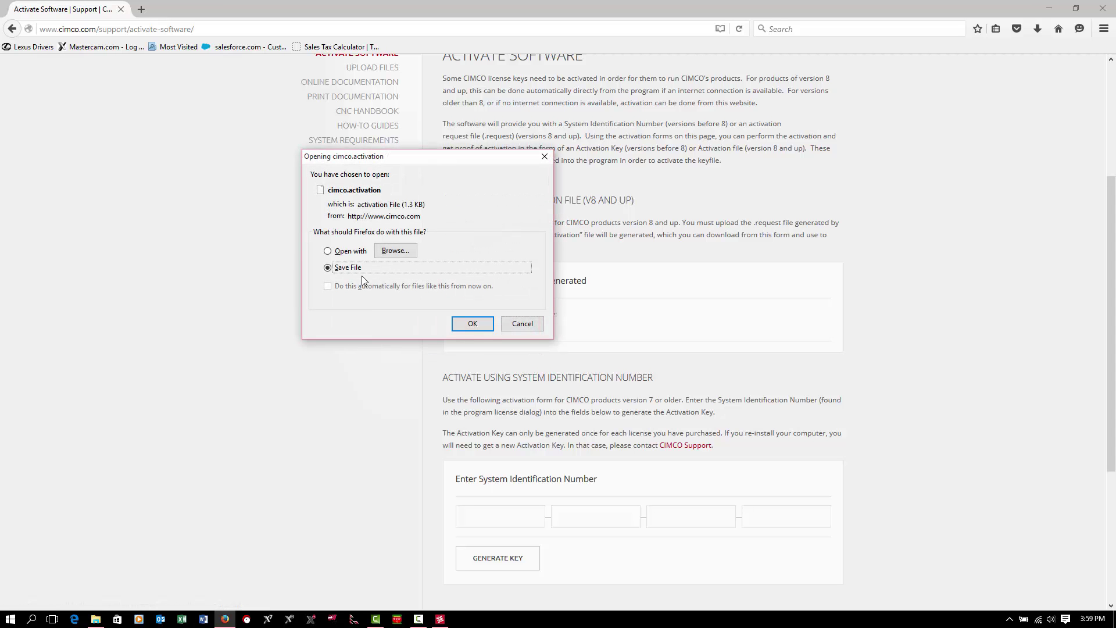
left_click(483, 327)
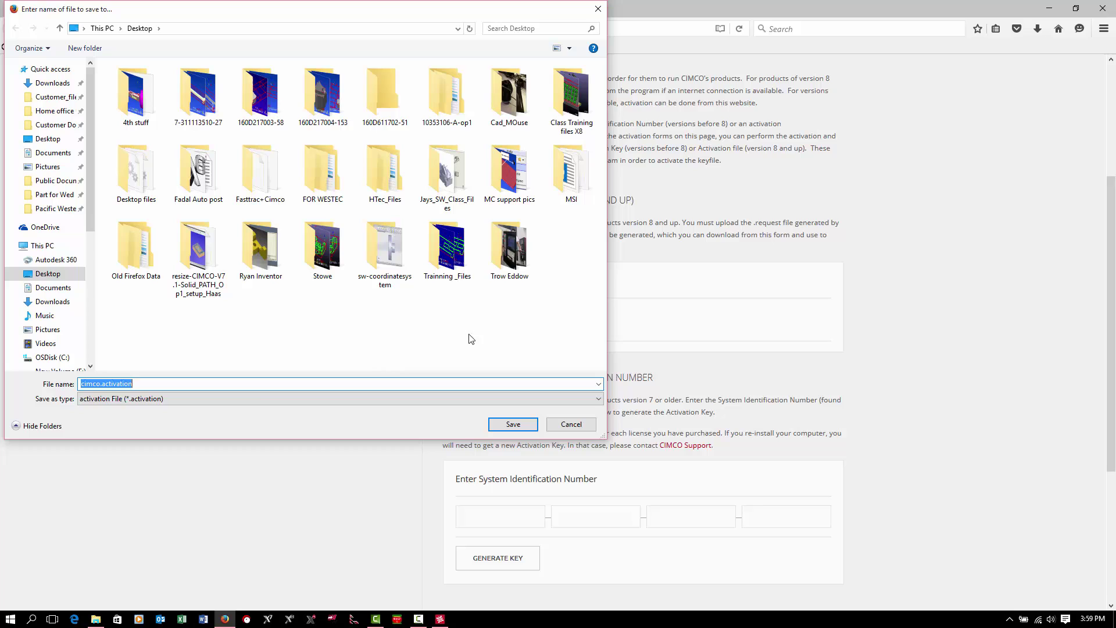
scroll(87, 218, "down", 7)
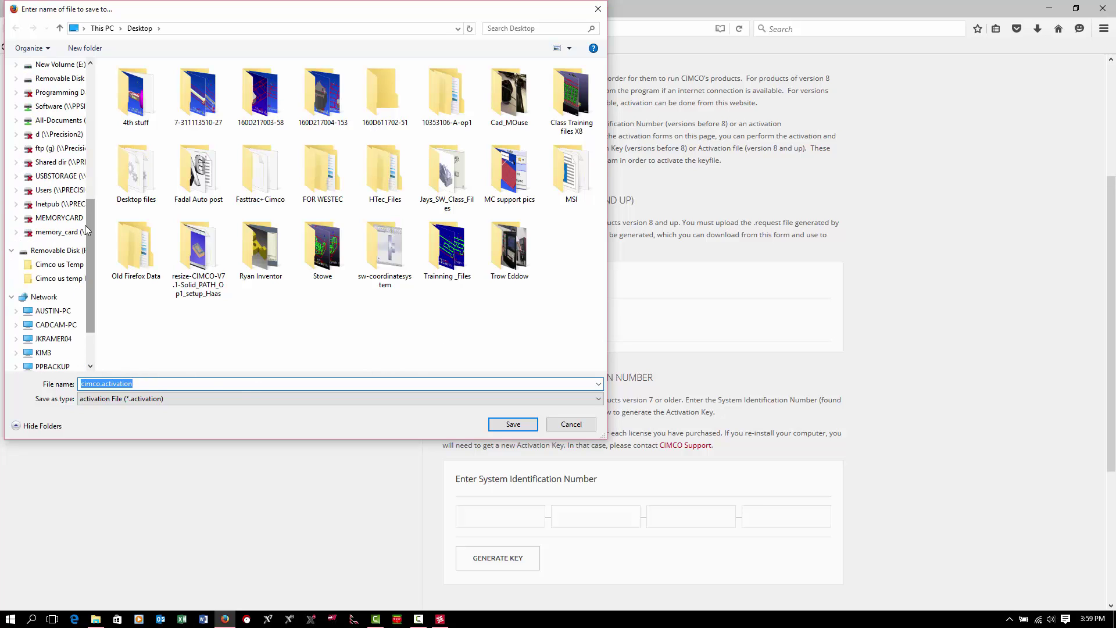
left_click(64, 250)
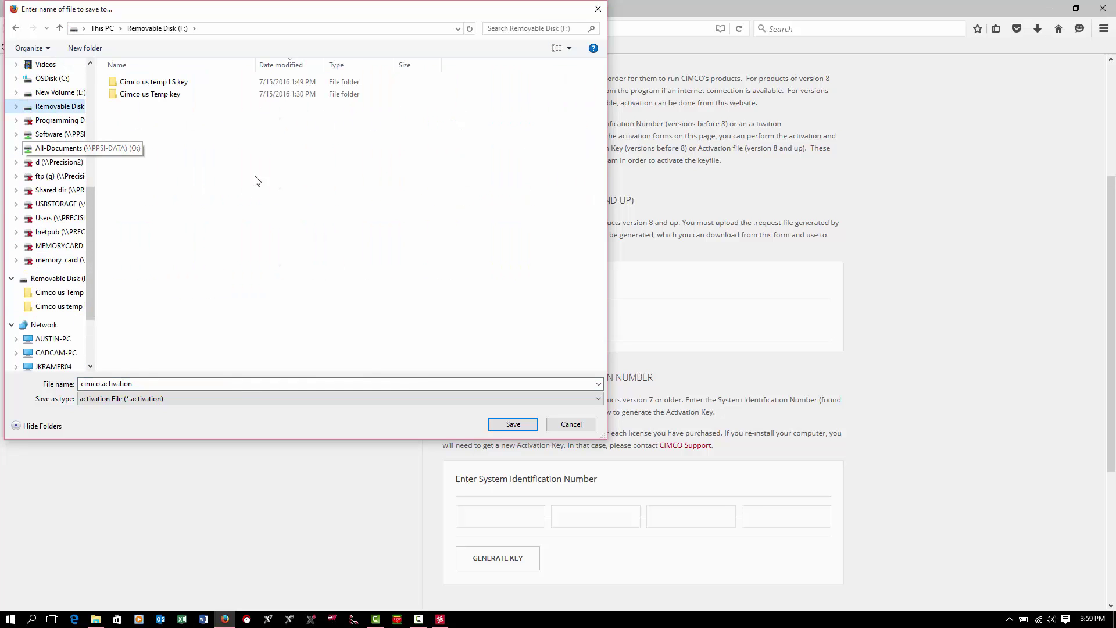
left_click(524, 425)
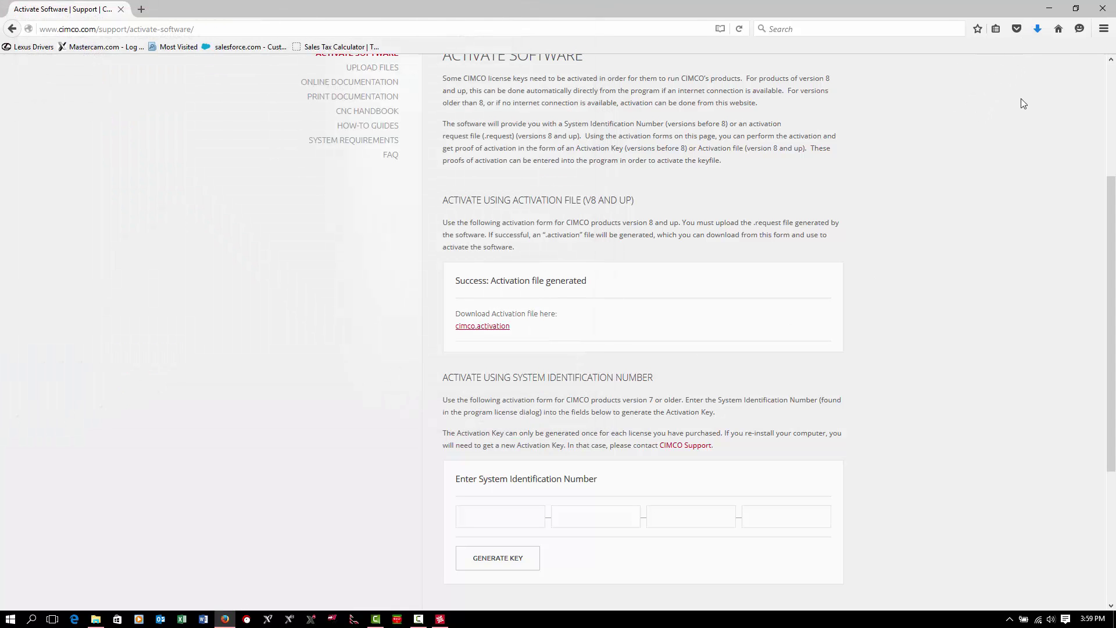
- Close Firefox and load cimco.activation from Removable Disk (F:) into CIMCO Edit 8
left_click(1102, 8)
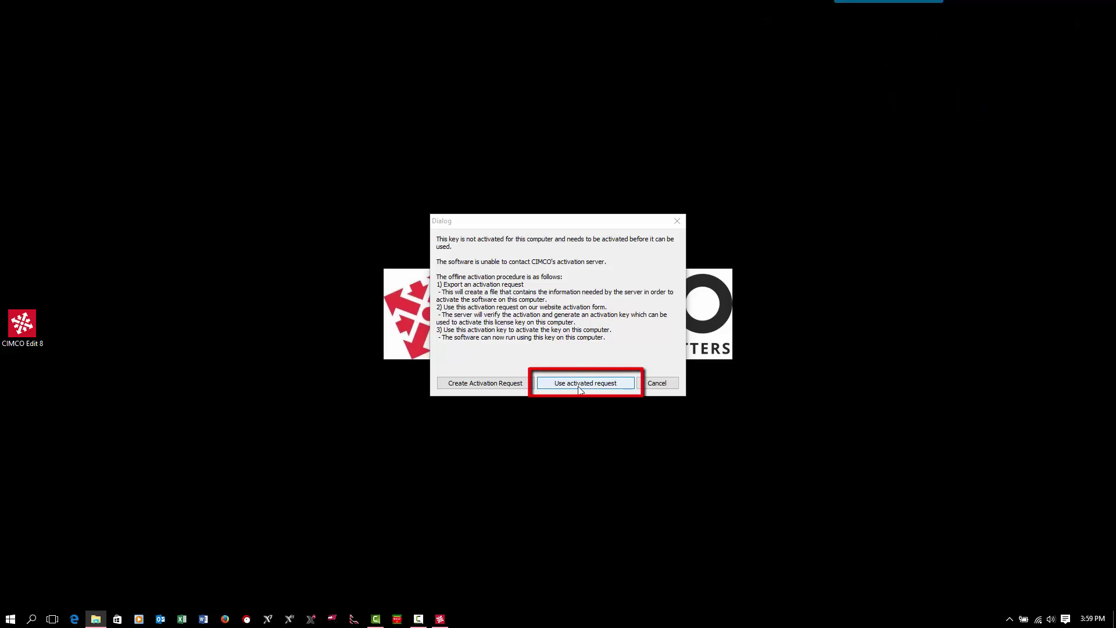
left_click(579, 383)
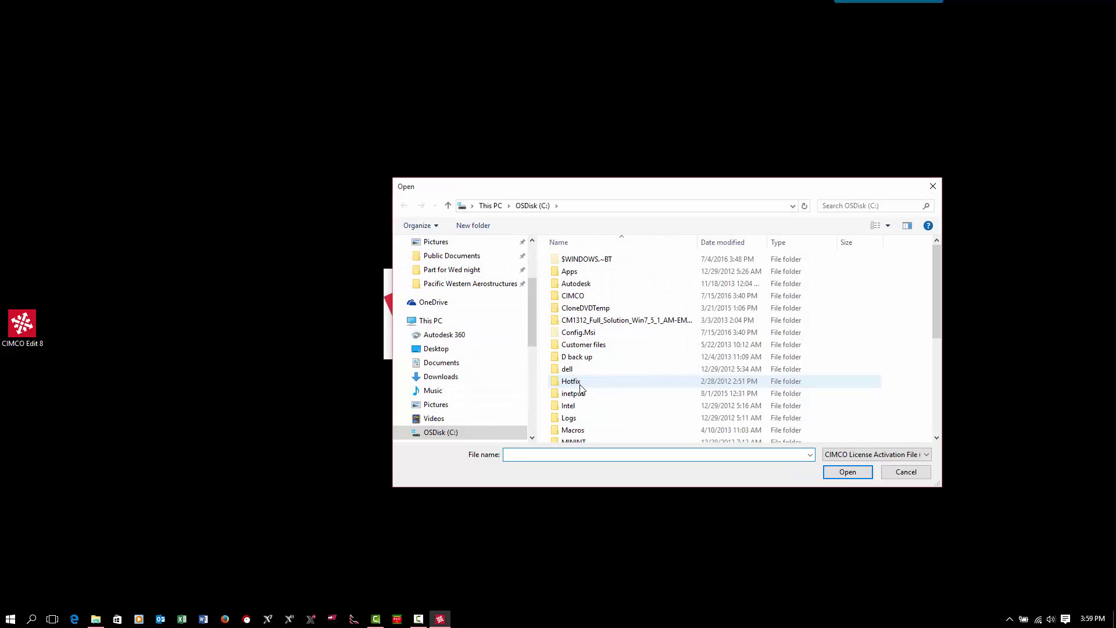
scroll(523, 361, "down", 2)
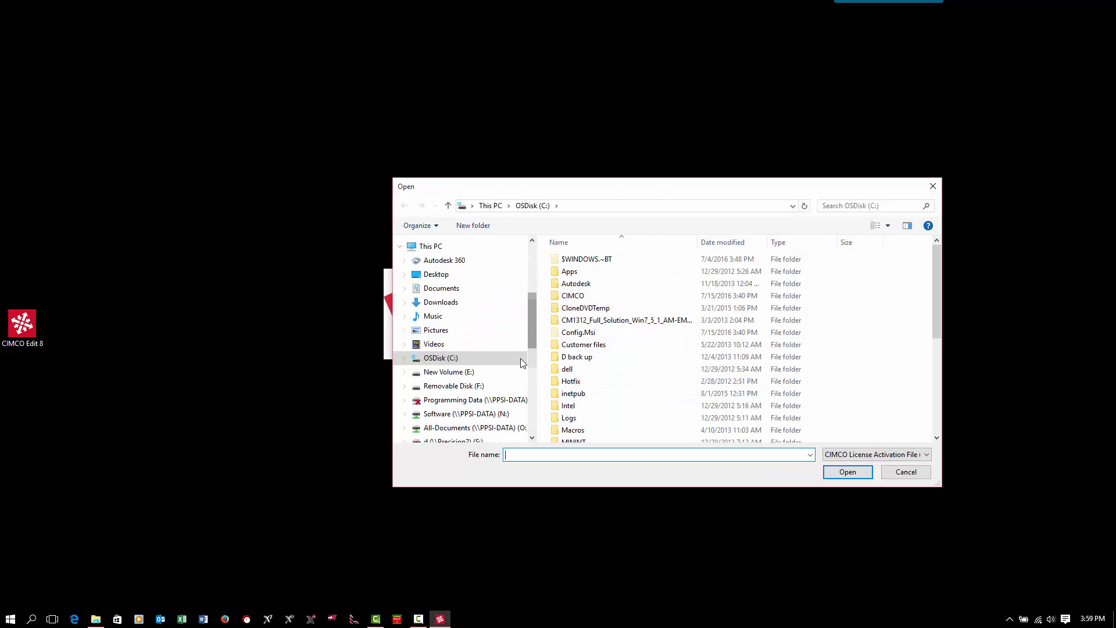
left_click(461, 387)
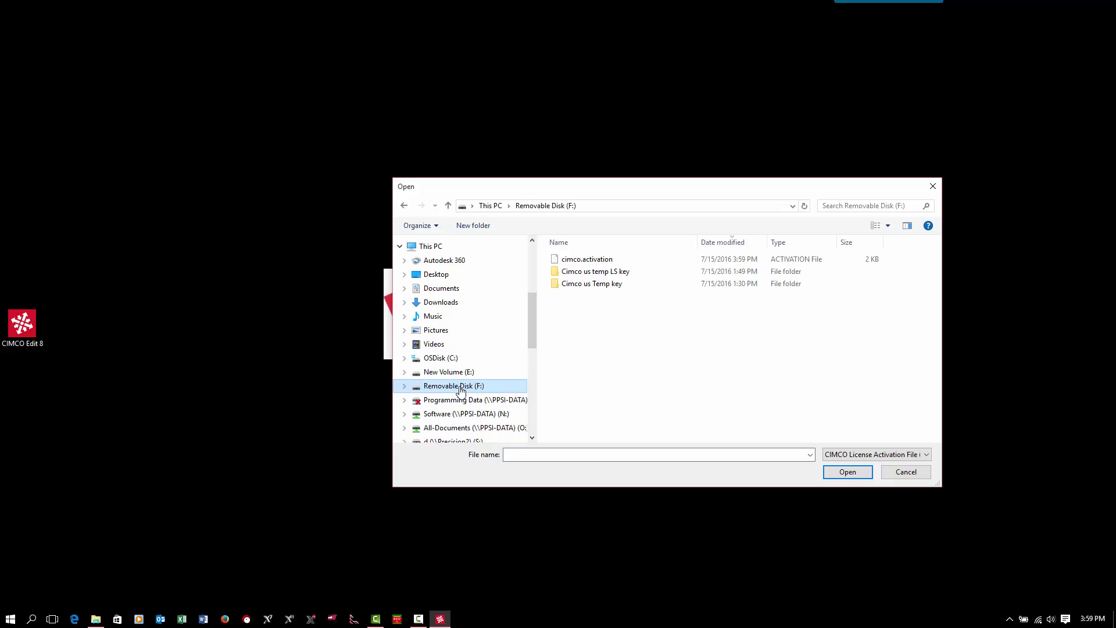
left_click(588, 260)
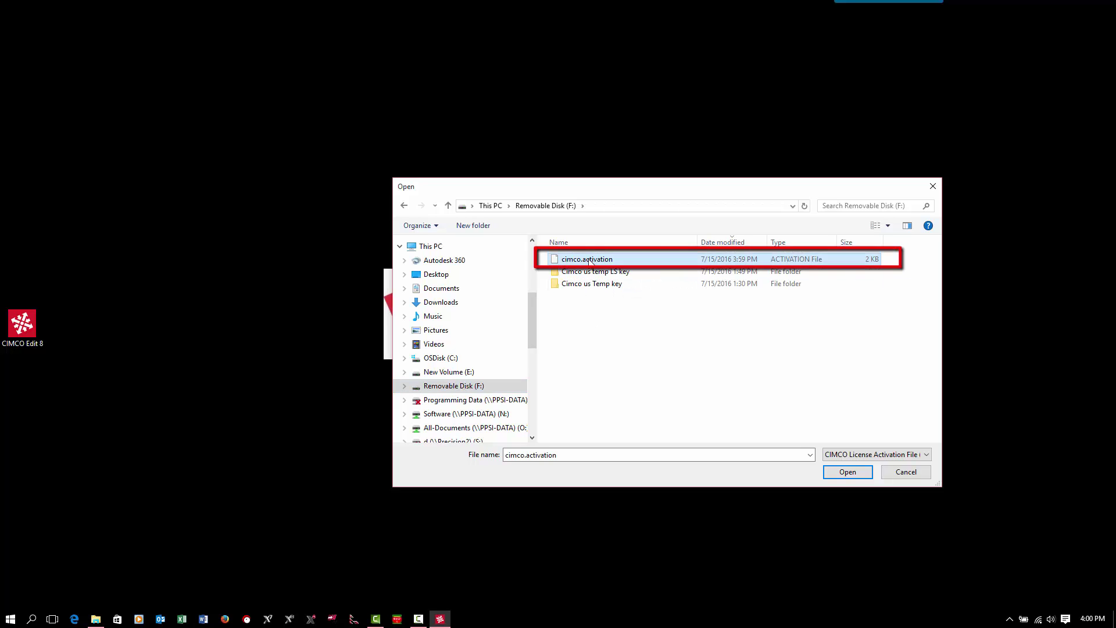
left_click(844, 473)
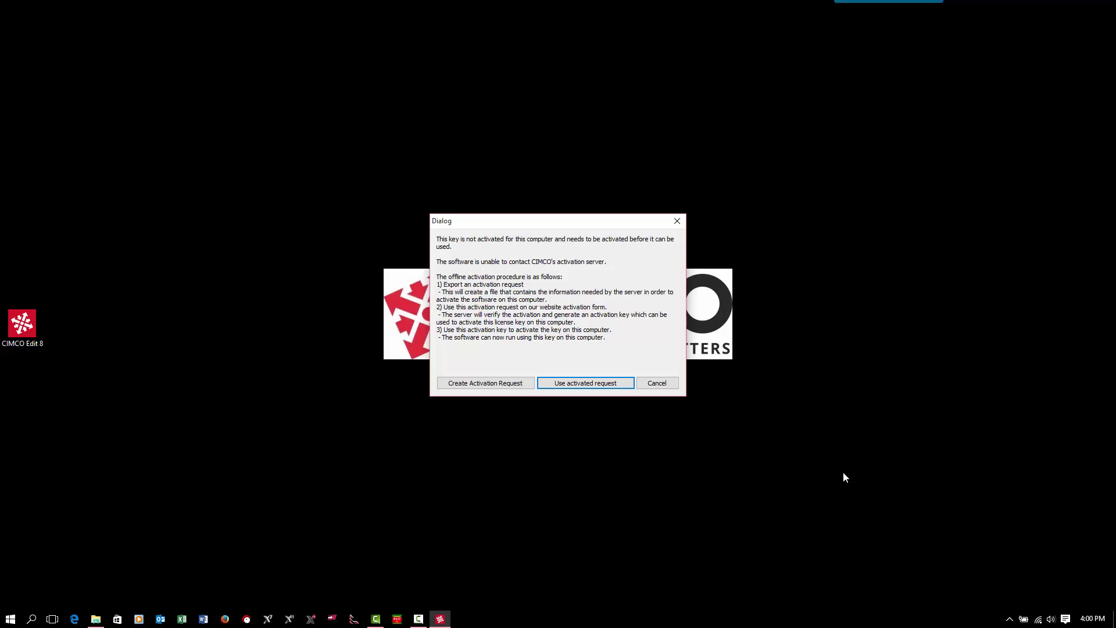
- Cancel the activation dialog and accept the prompt to reset the ribbon layout
left_click(654, 385)
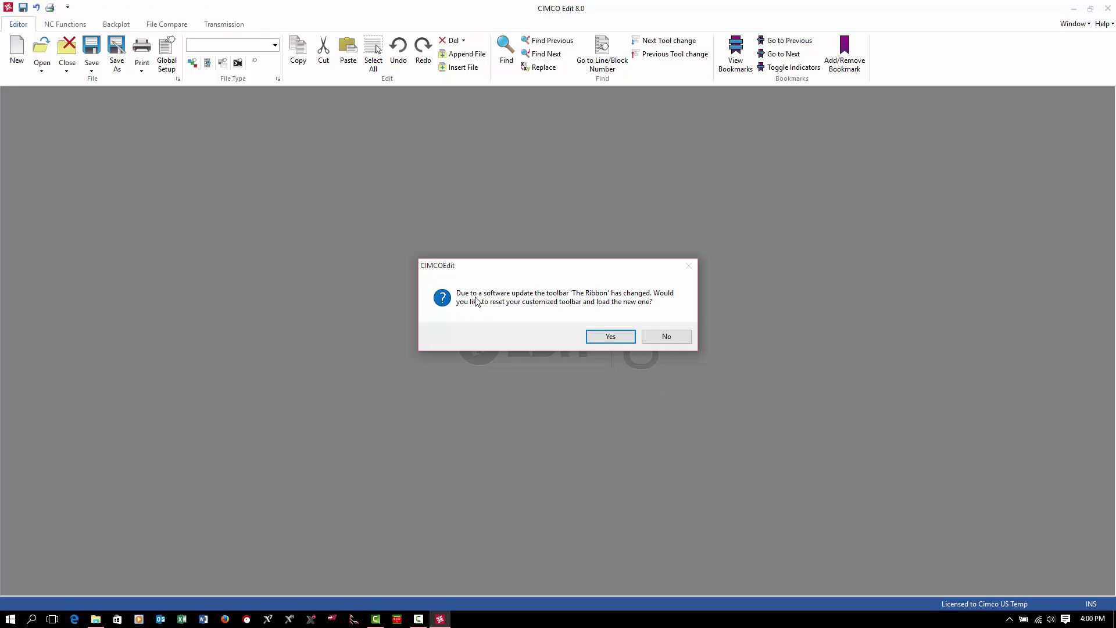
left_click(673, 338)
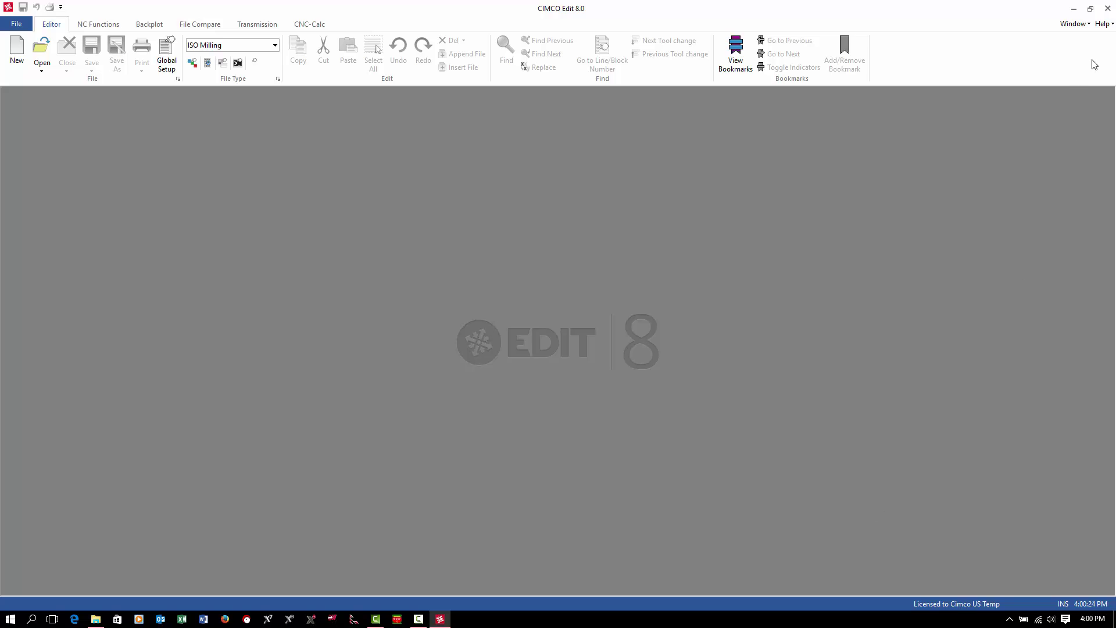
left_click(1103, 23)
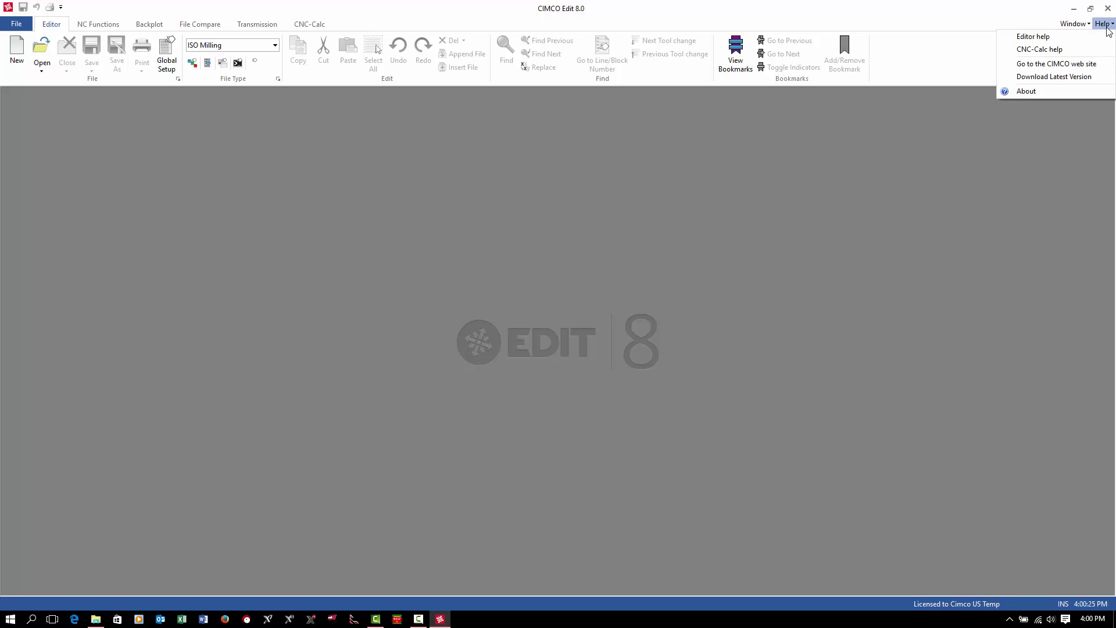
left_click(1051, 92)
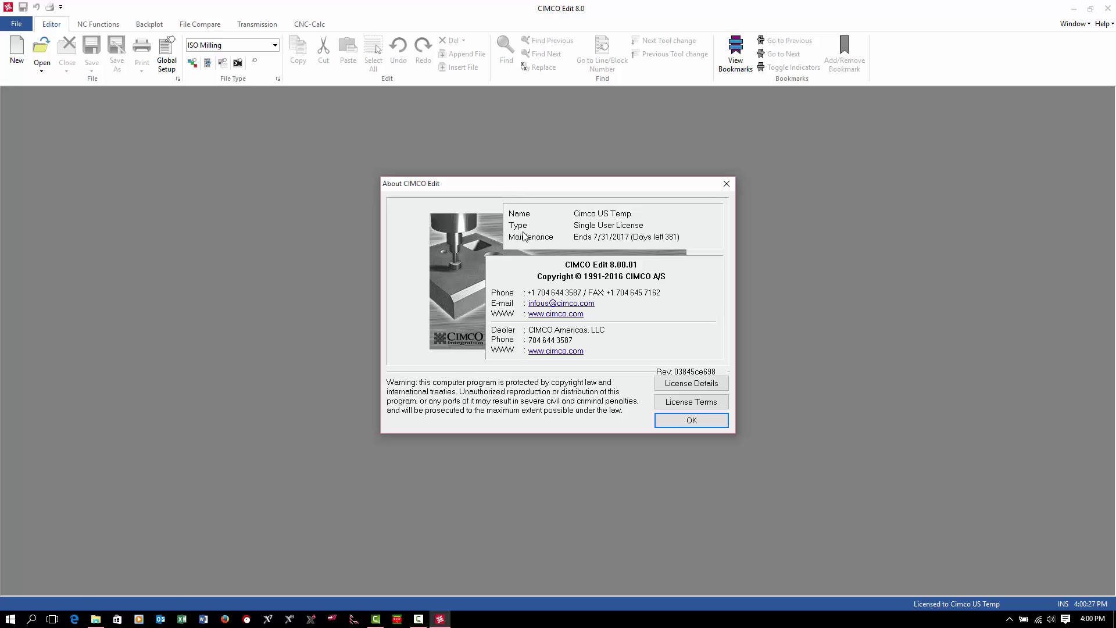
left_click(669, 422)
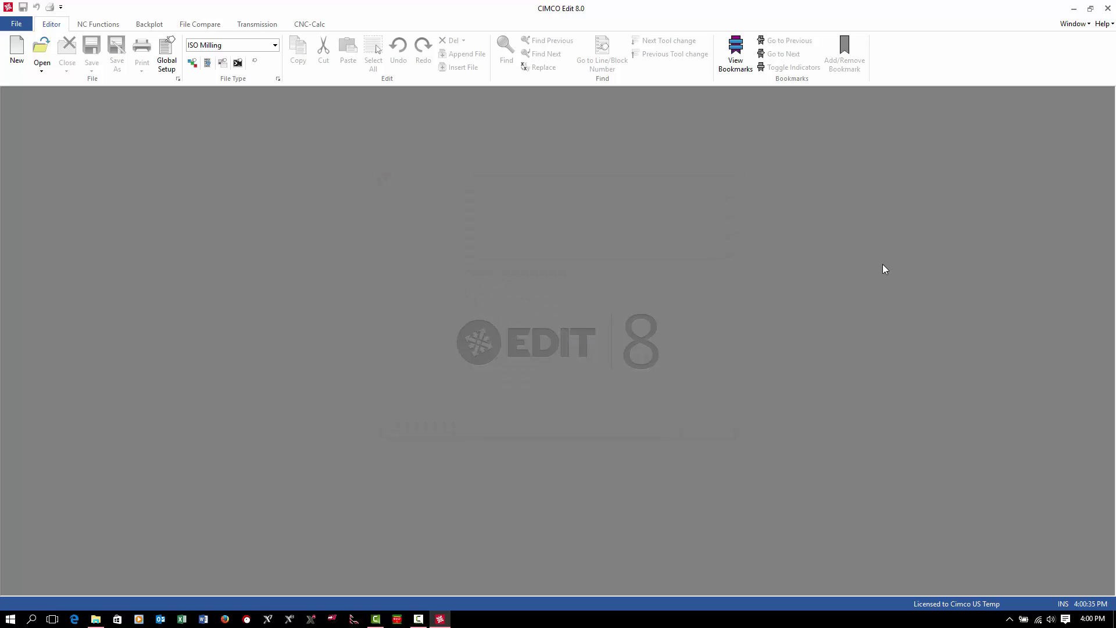